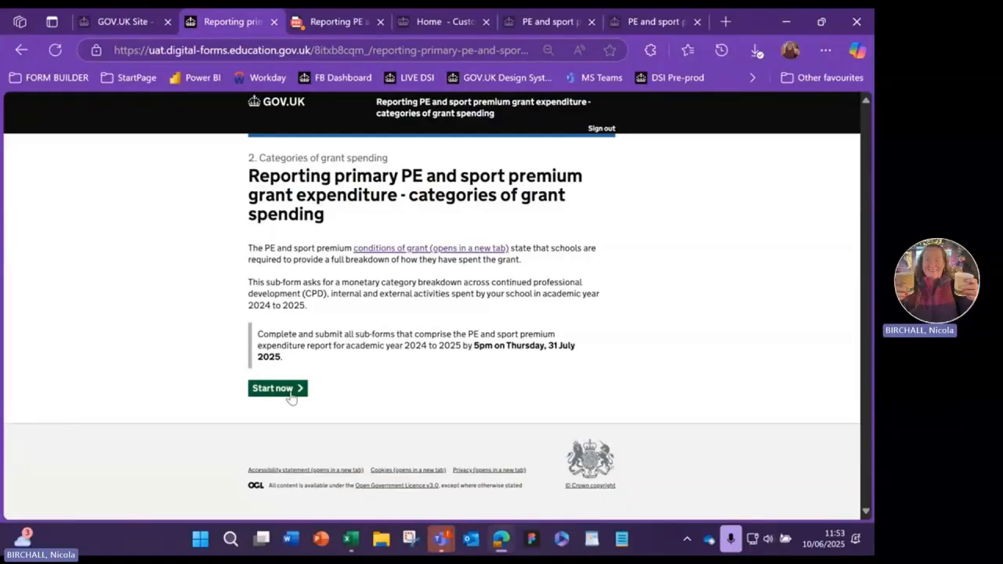
Start the categories of grant spending form and answer Yes to having spent the grant on CPD, saving the answer
click(289, 394)
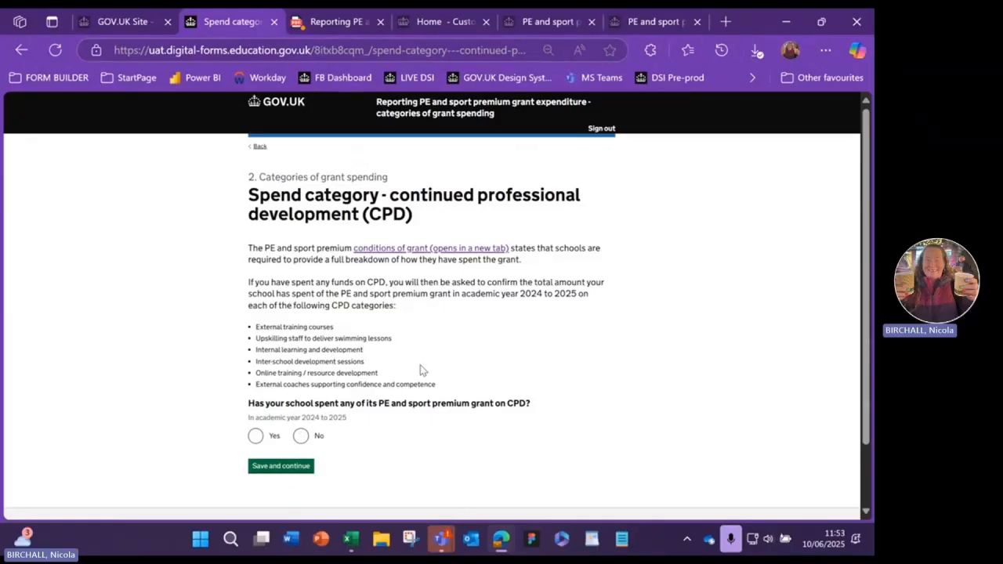
click(256, 436)
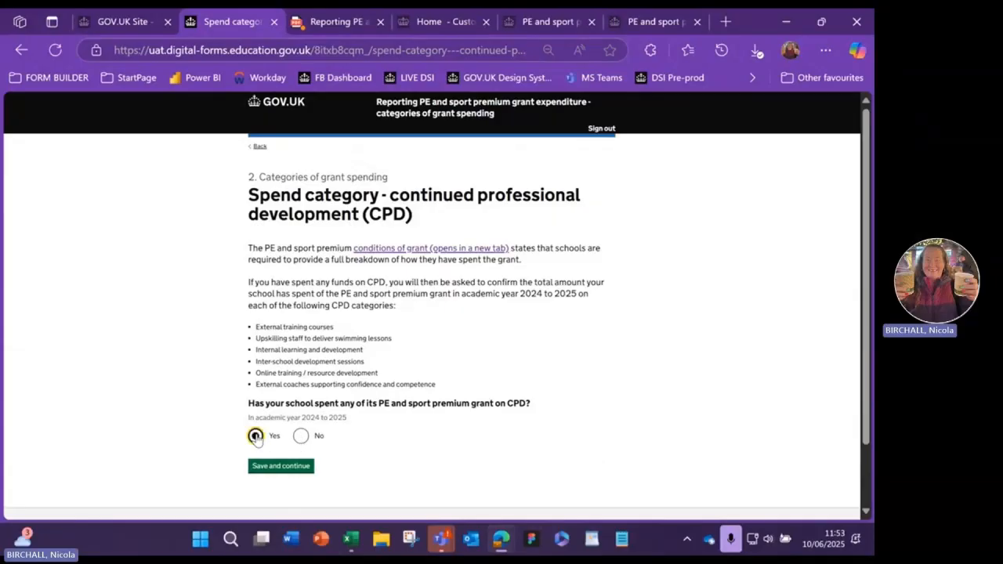
click(283, 468)
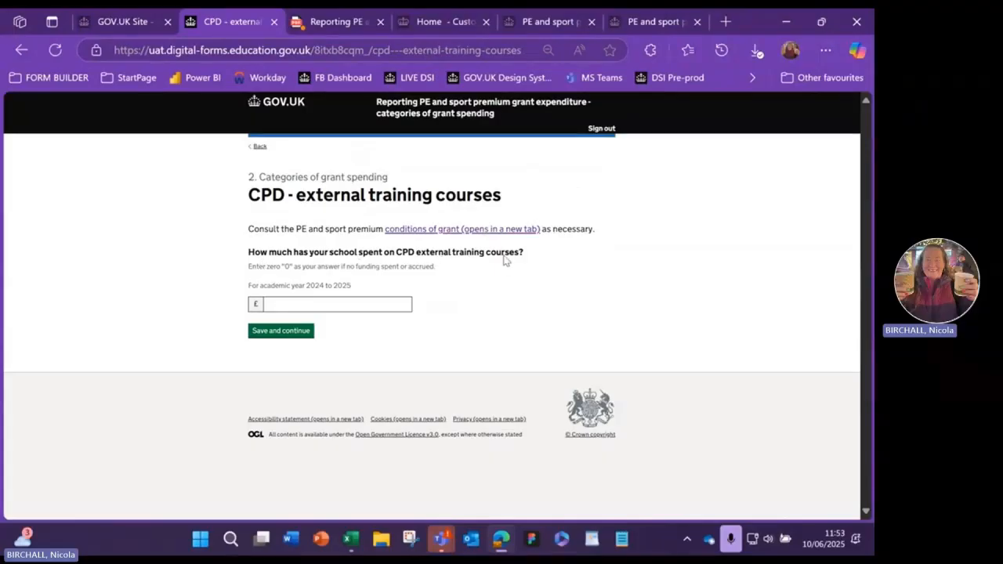
Enter and save CPD spending of £0 for external training courses and £110 for upskilling staff to deliver swimming lessons
click(297, 304)
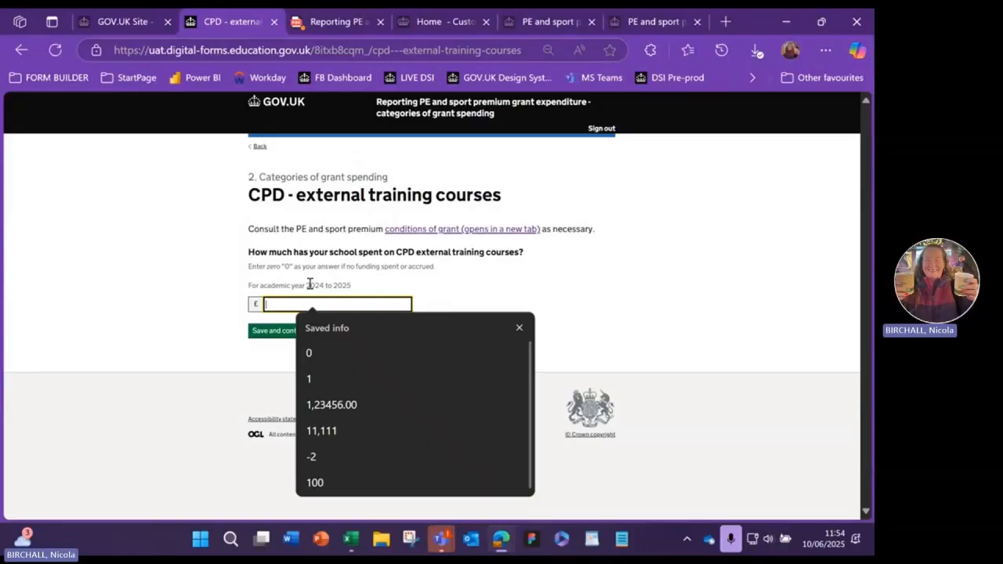
click(309, 355)
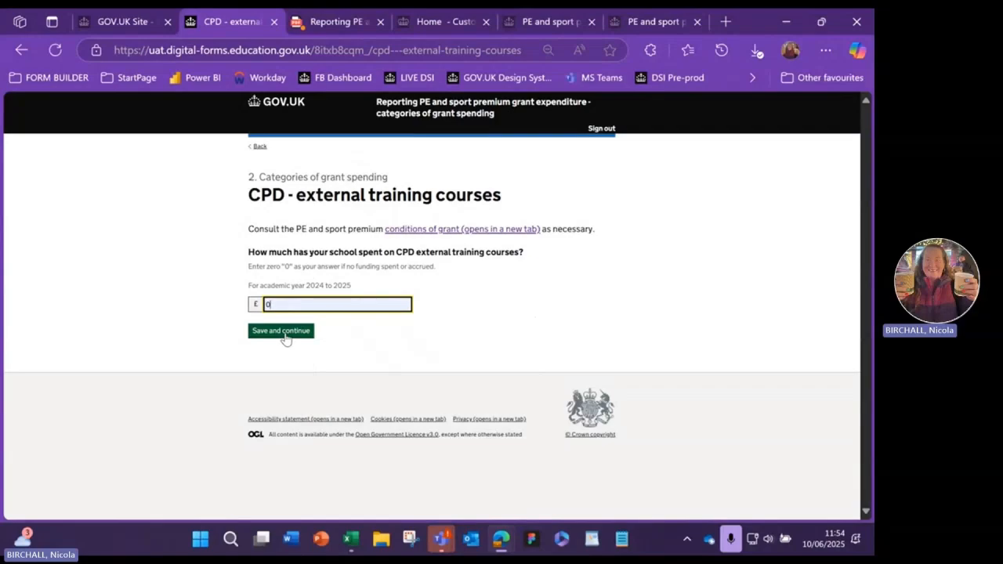
click(284, 331)
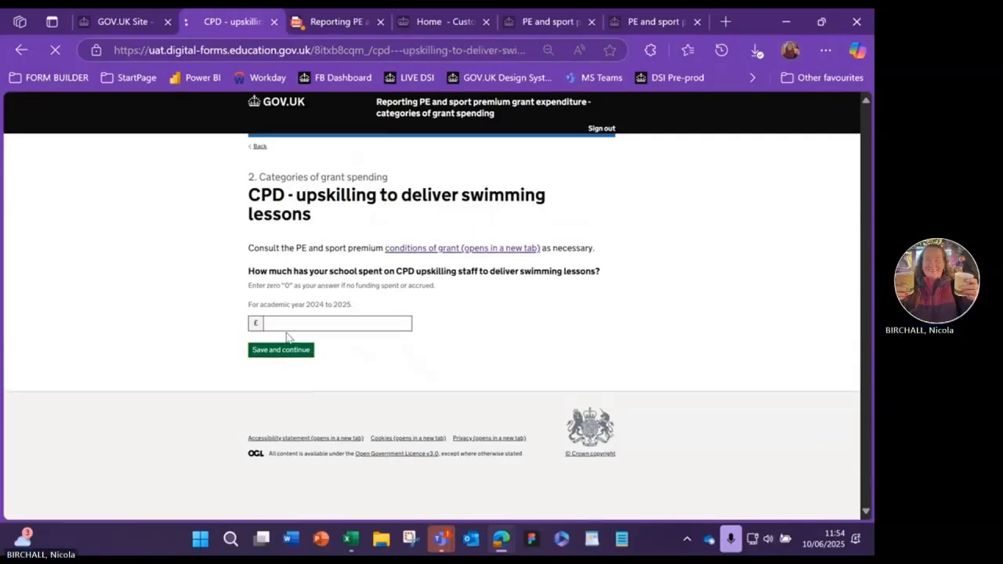
click(287, 323)
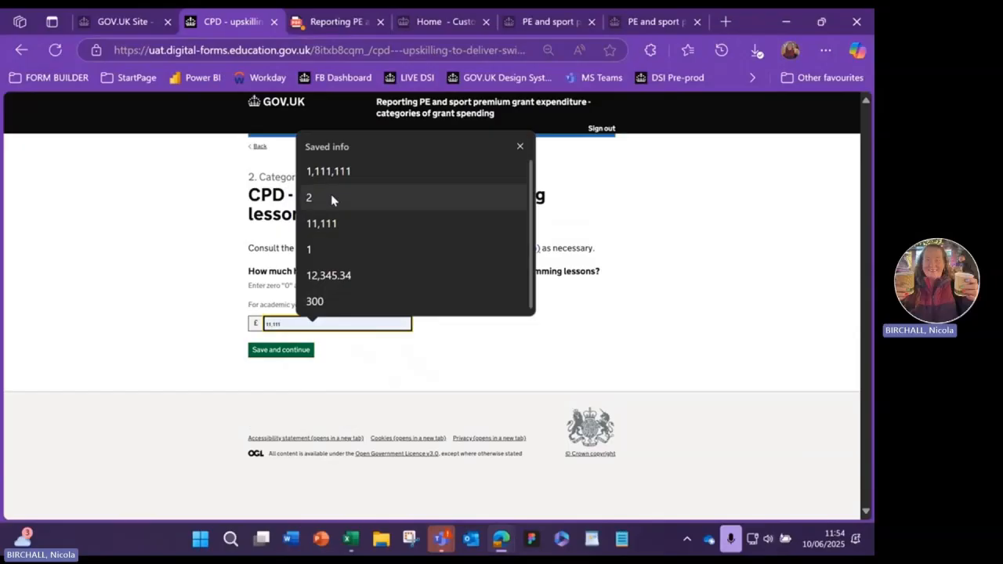
text(11)
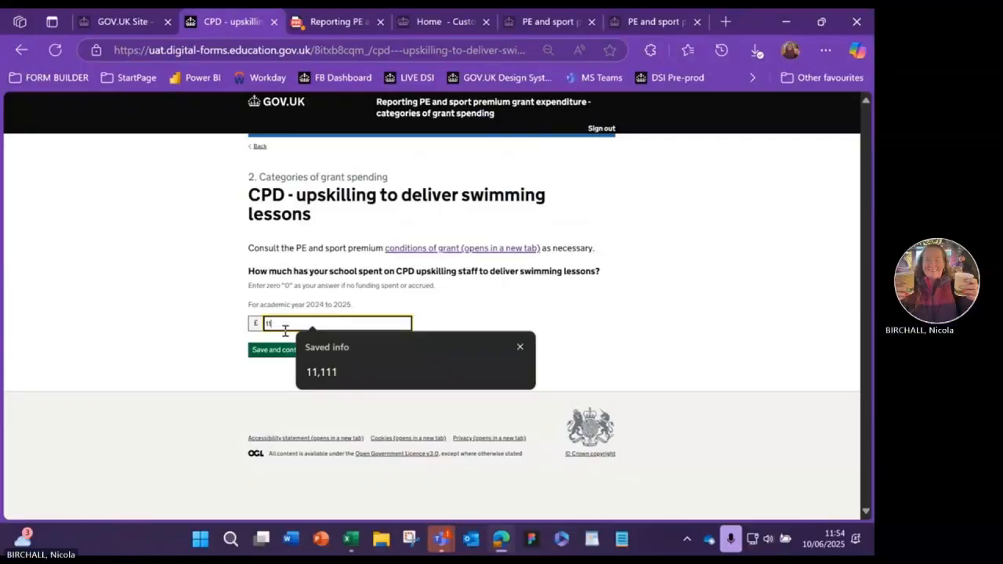
text(0)
click(278, 352)
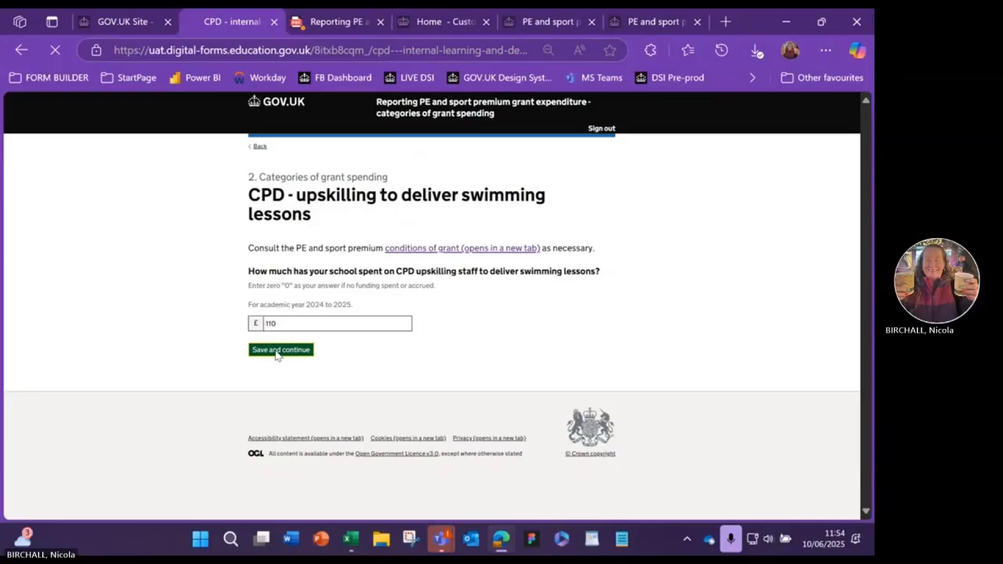
Enter and save CPD spending of £120 for internal learning and development and £0 for inter-school development sessions
click(288, 303)
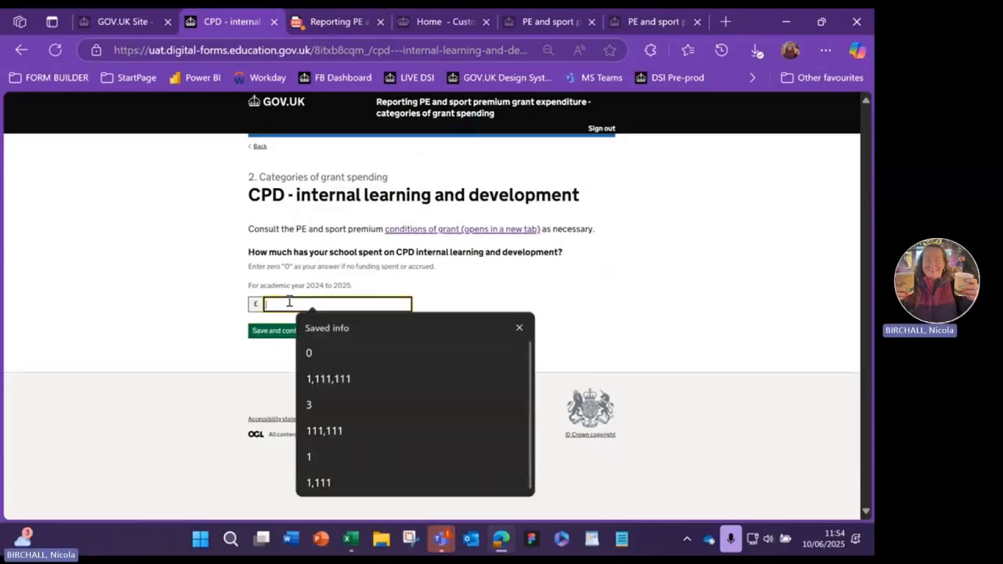
text(120)
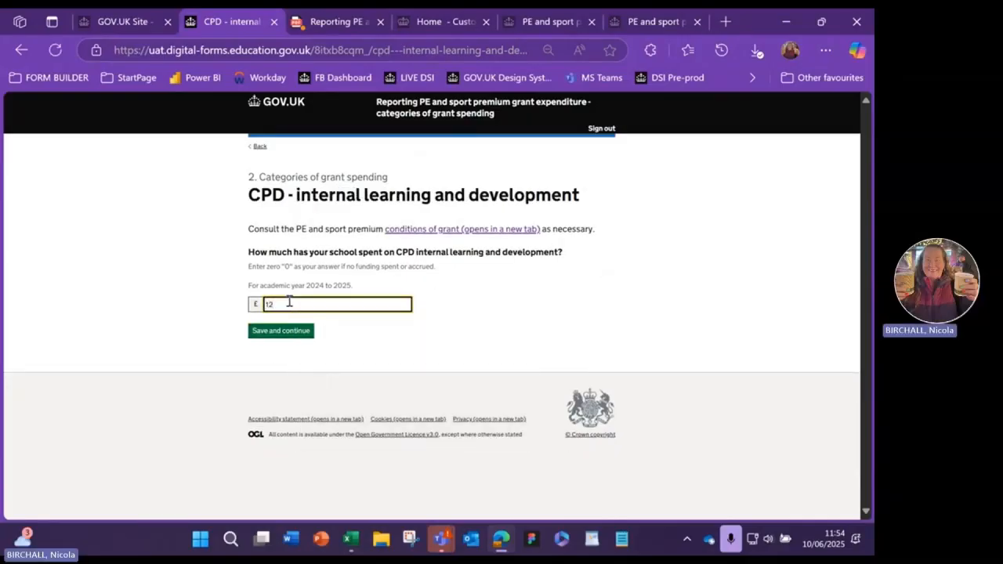
click(264, 332)
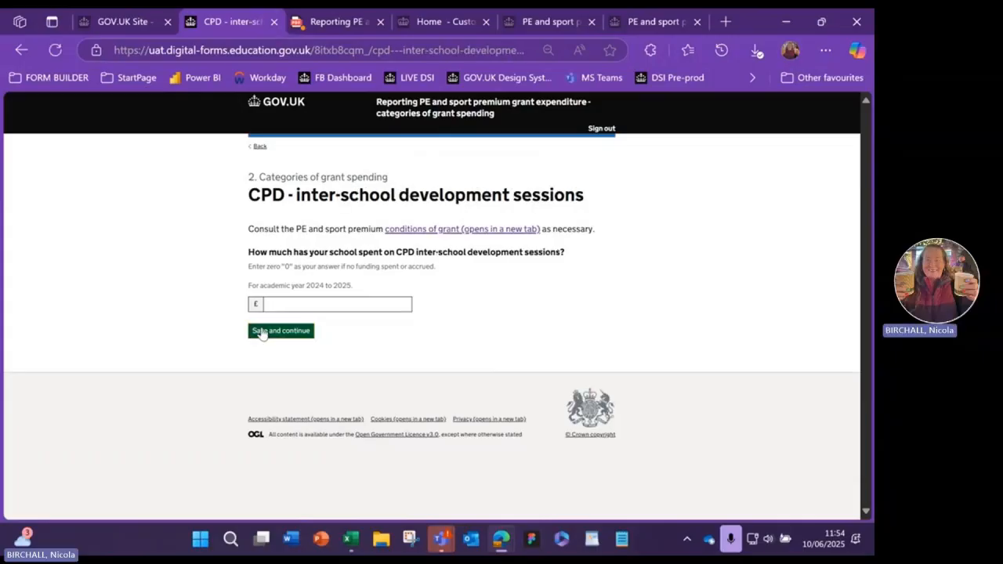
click(274, 306)
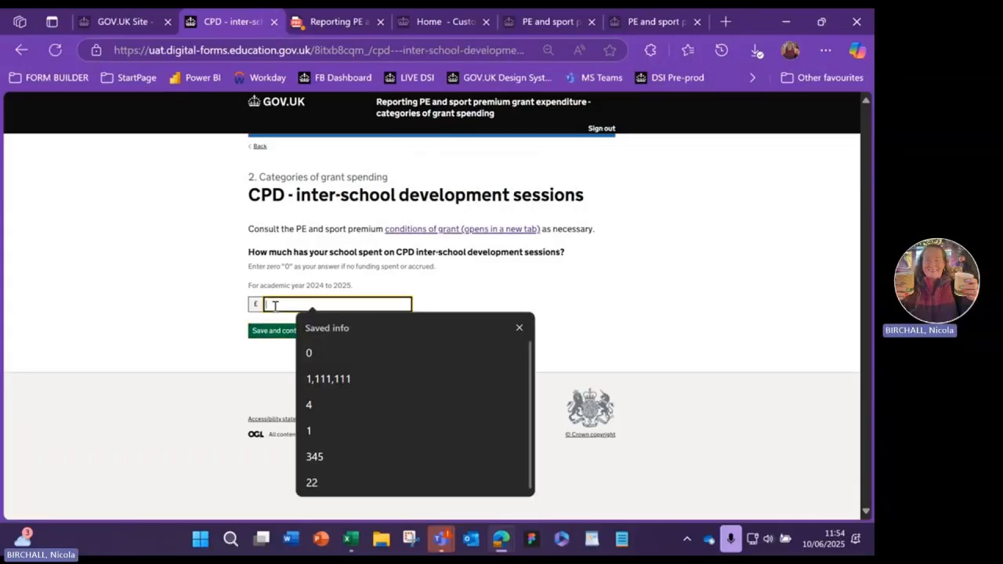
text(0)
click(267, 330)
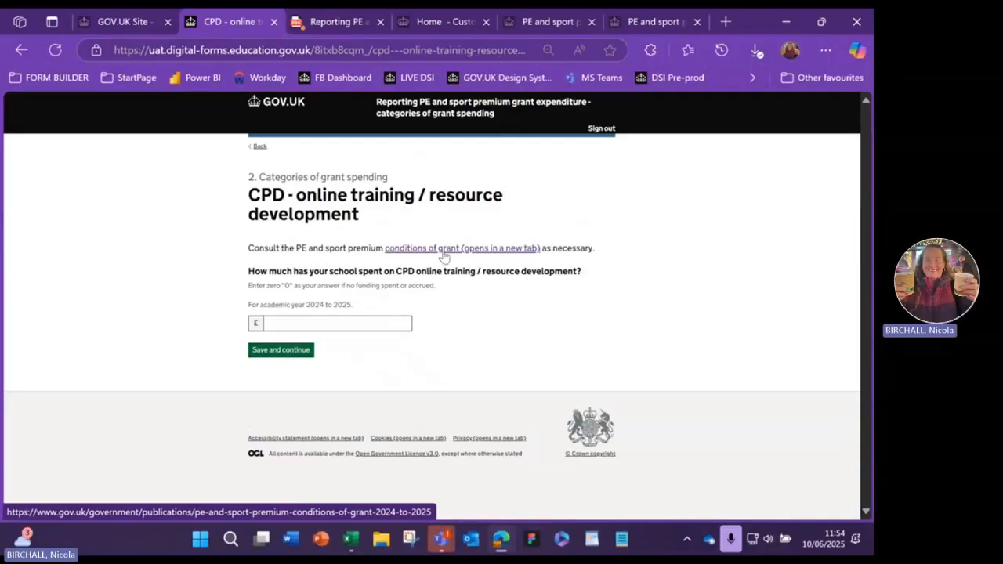
Enter and save CPD spending of £112 for online training / resource development and £0 for external coaches supporting confidence and competence
click(287, 323)
text(112)
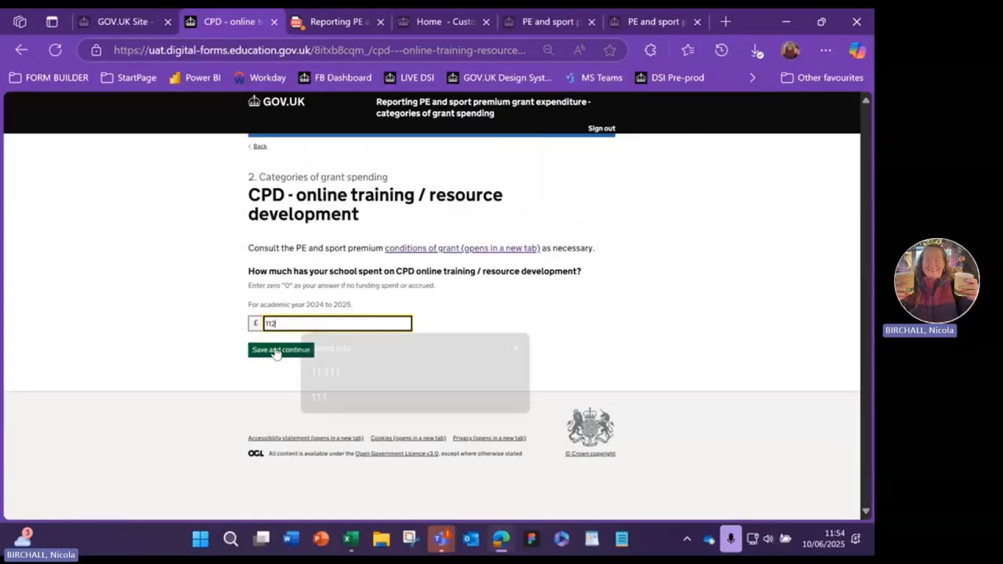
click(276, 350)
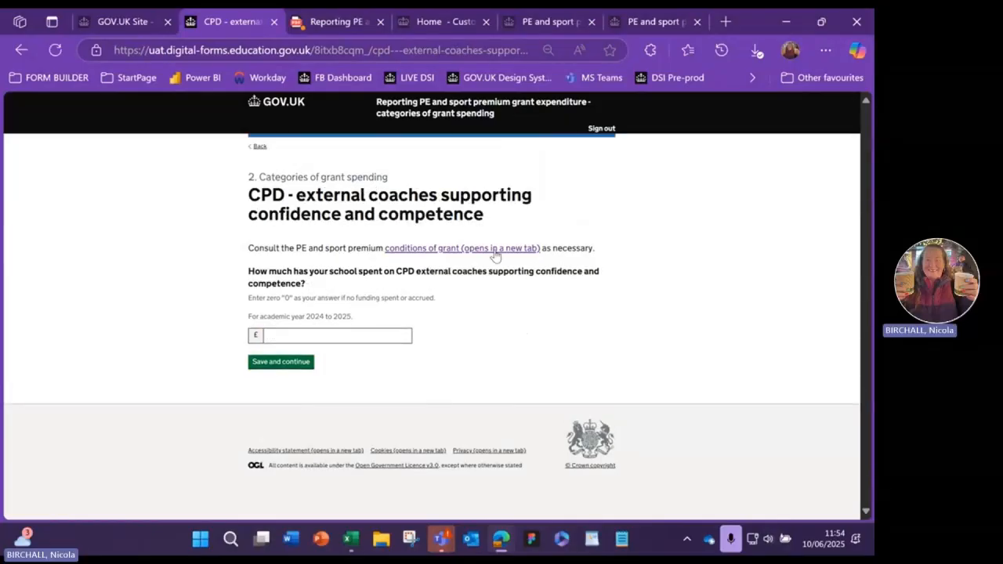
click(282, 337)
text(0)
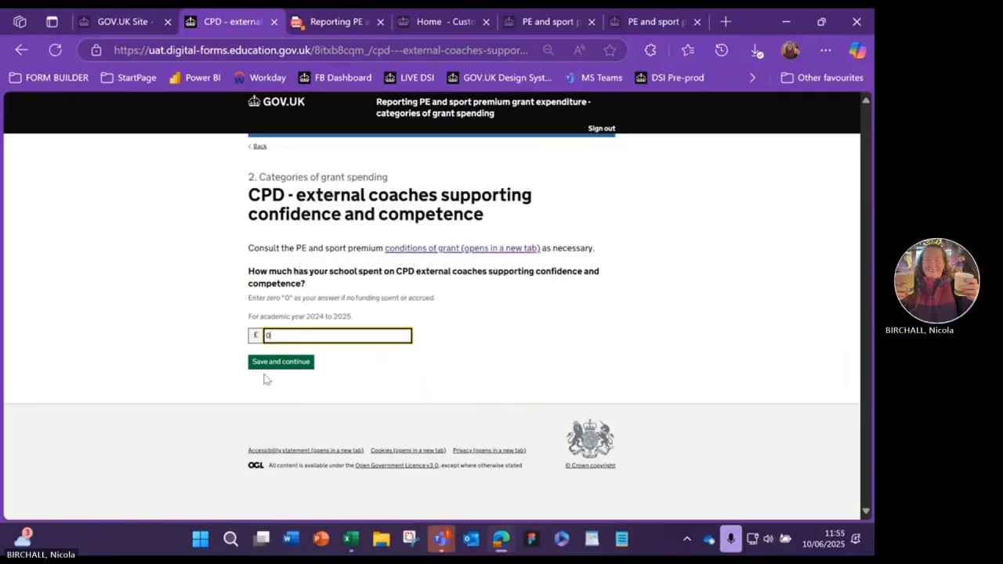
click(266, 364)
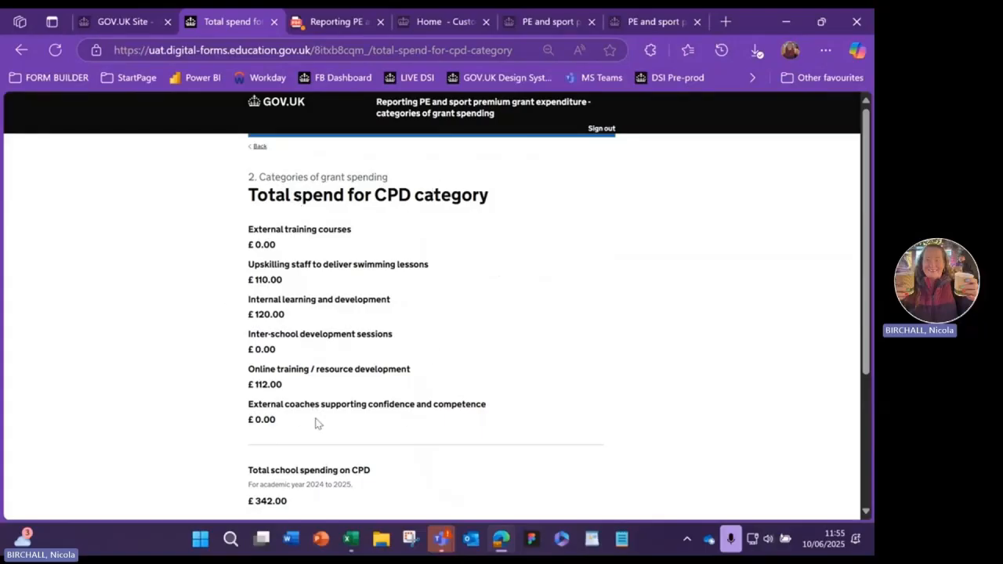
Check the total spend for the CPD category and go back to review the entered amounts
scroll(315, 423, down, 2)
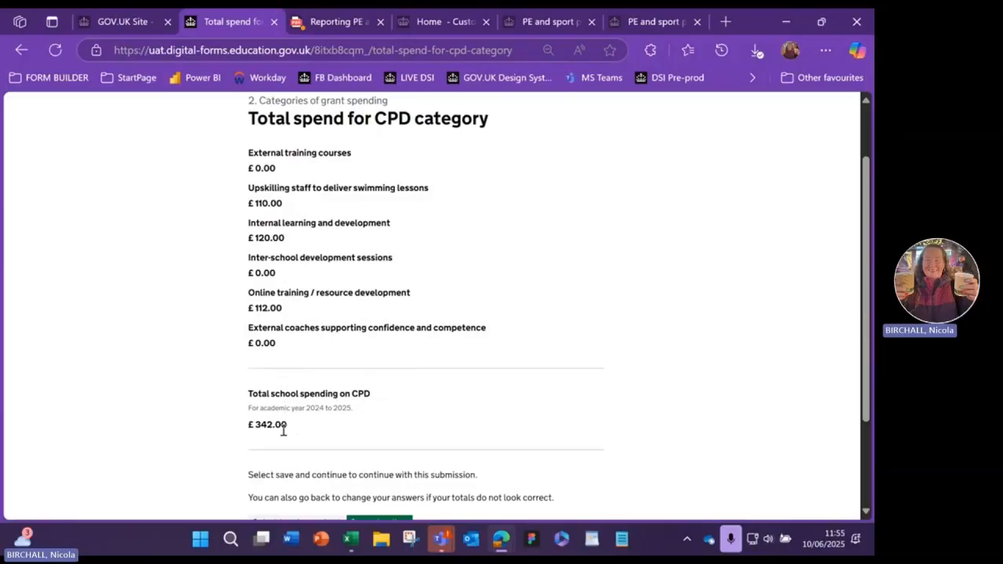
scroll(283, 430, down, 3)
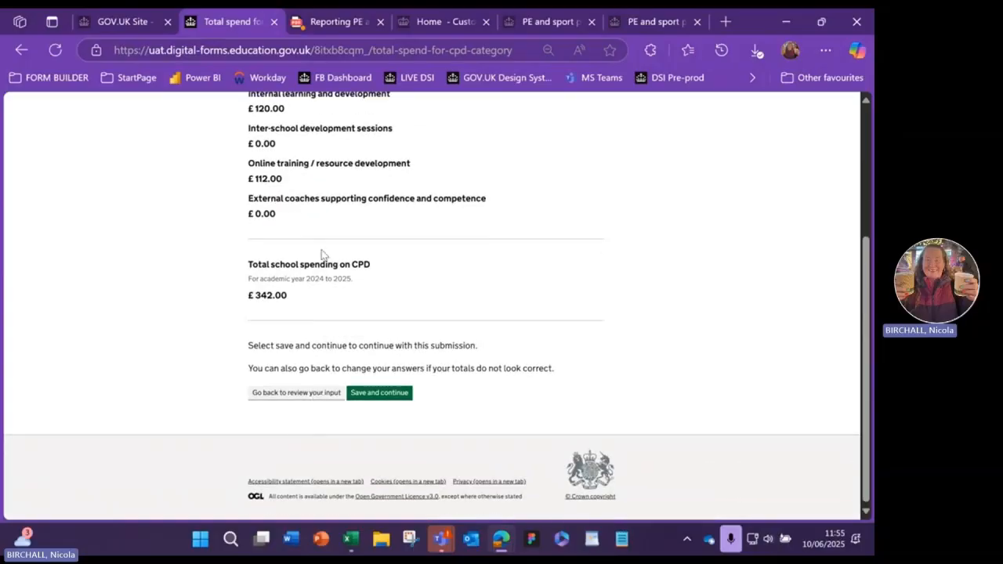
scroll(321, 255, up, 1)
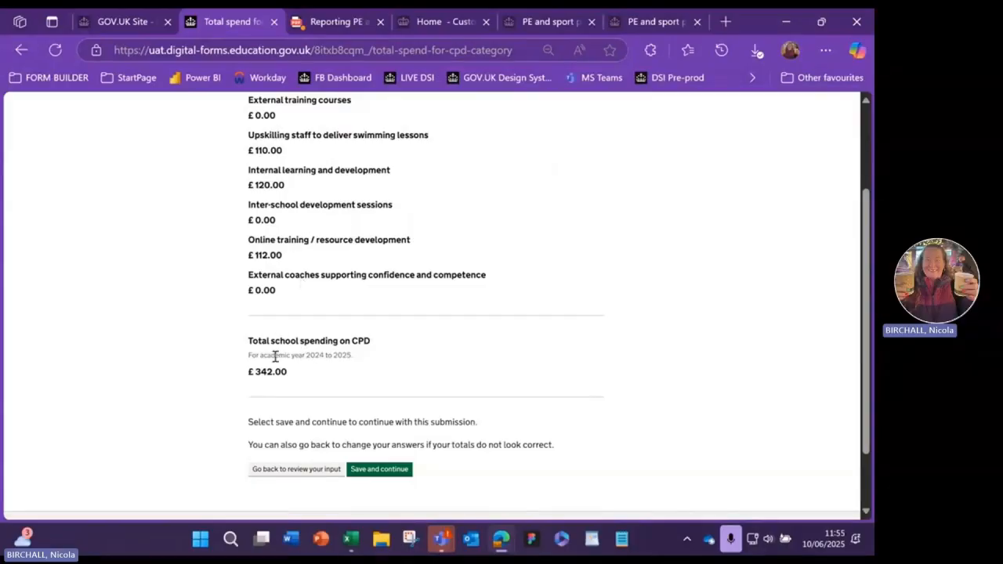
click(317, 470)
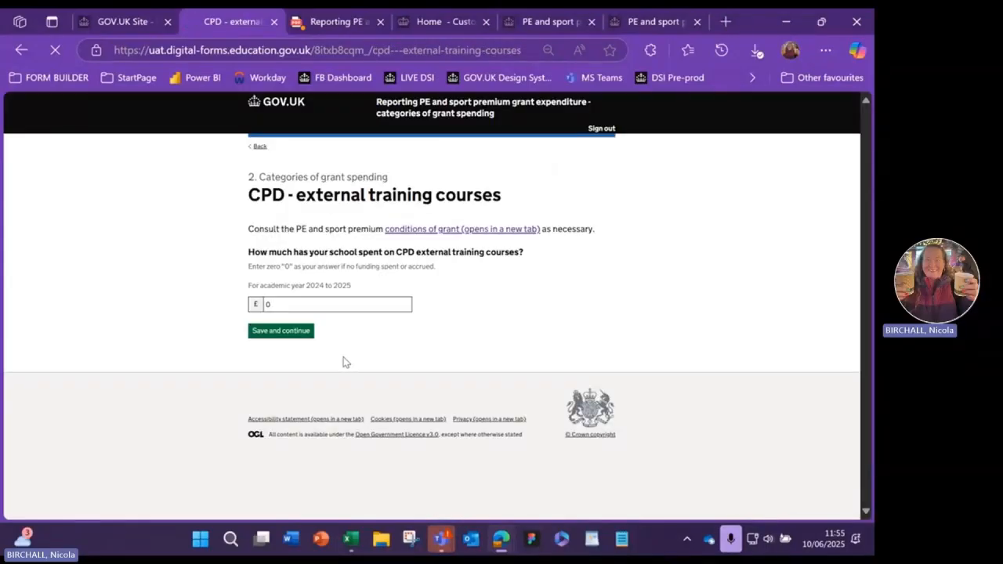
Keep the first three CPD amounts as entered, and set and save £100 as the spending on inter-school development sessions
click(300, 333)
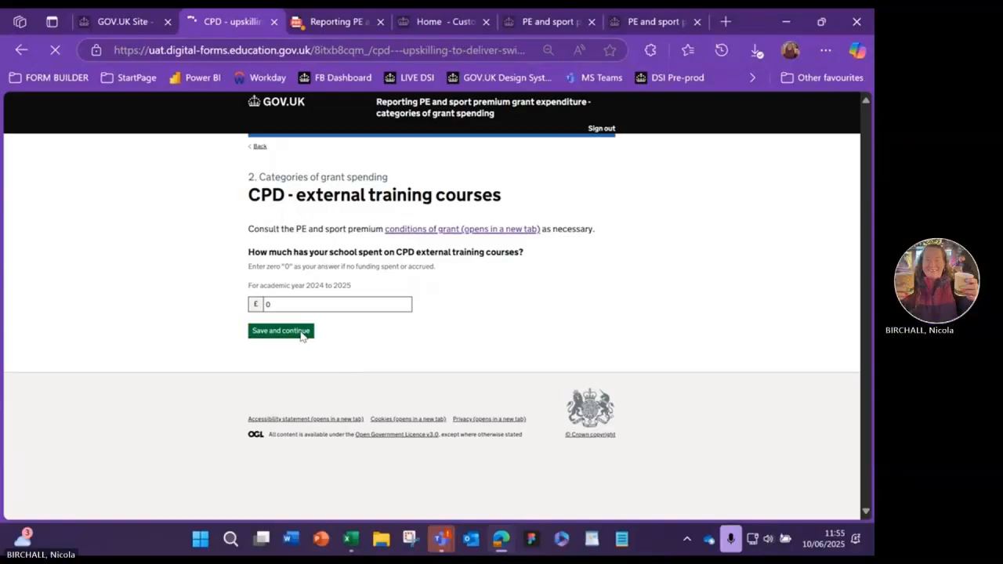
click(299, 326)
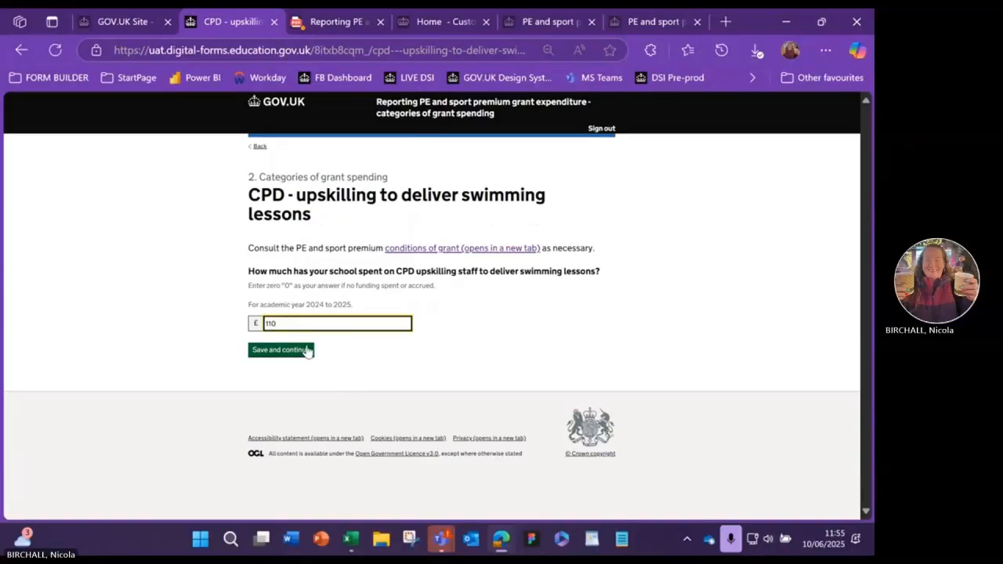
click(306, 350)
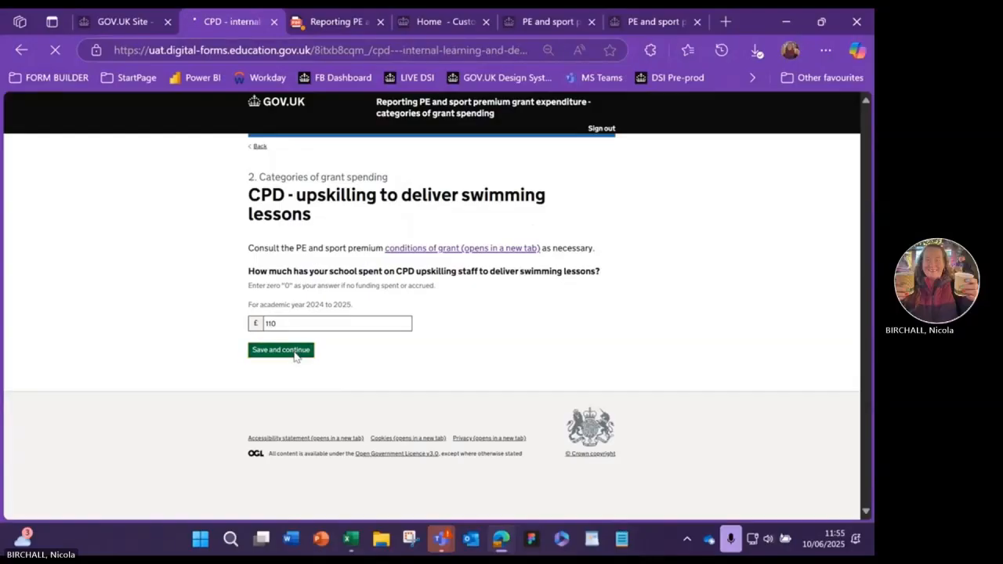
click(298, 332)
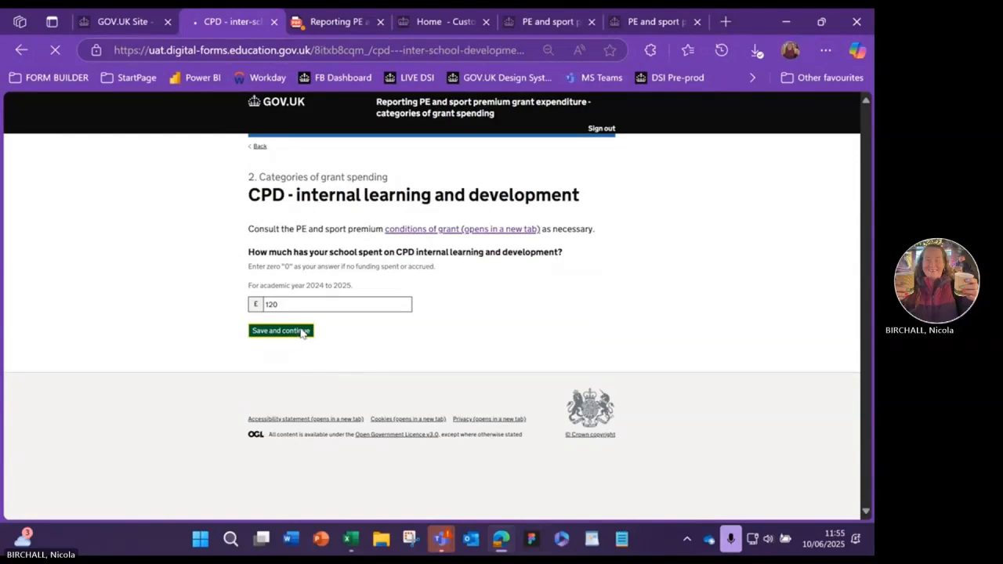
click(278, 304)
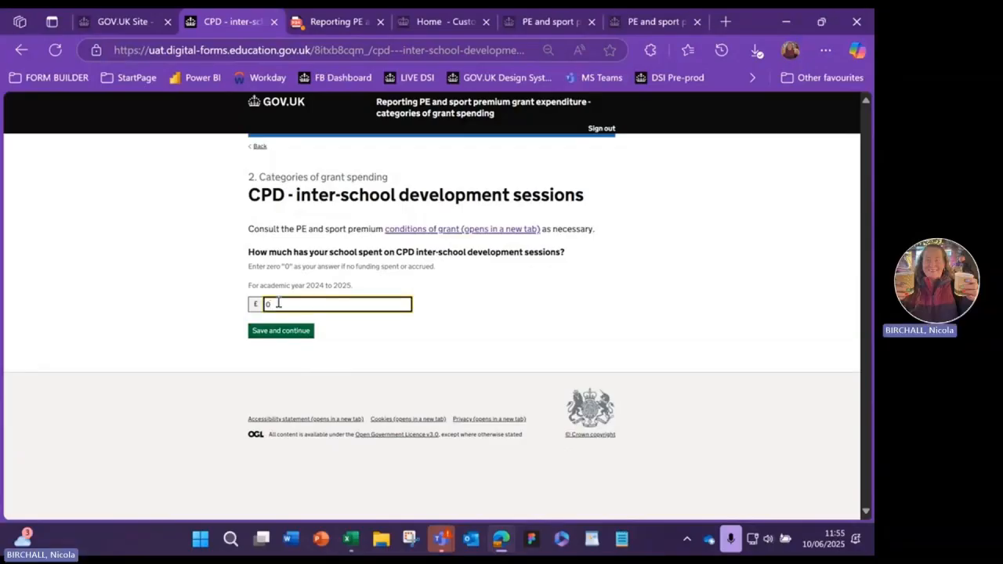
text(100)
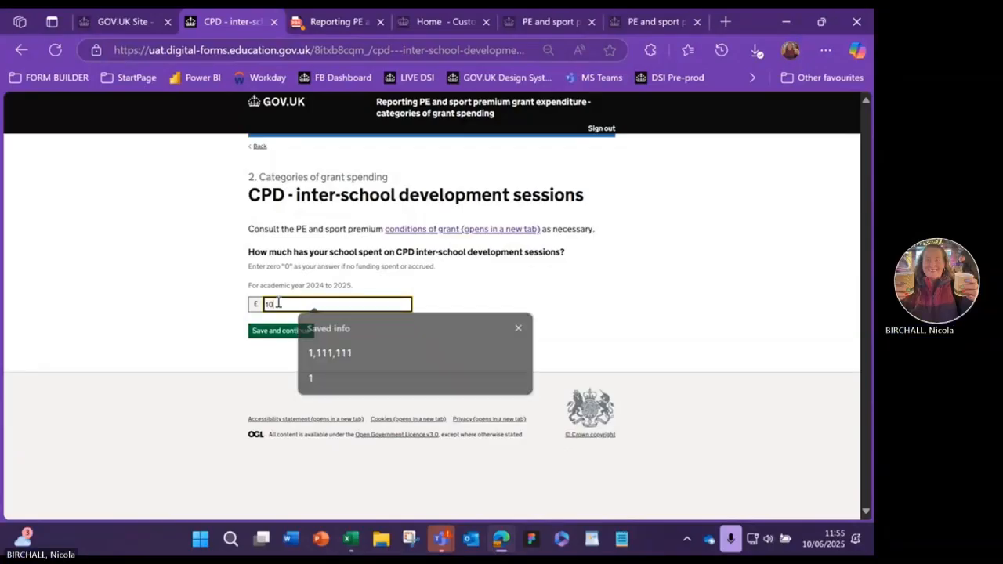
click(274, 331)
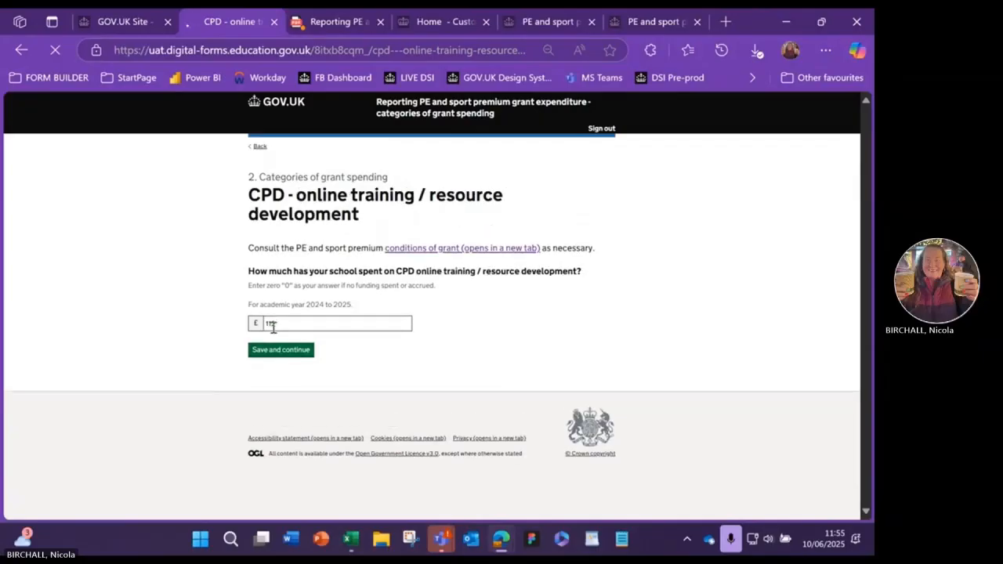
Save the existing online training and external coaches amounts again and check the recalculated CPD total
click(271, 350)
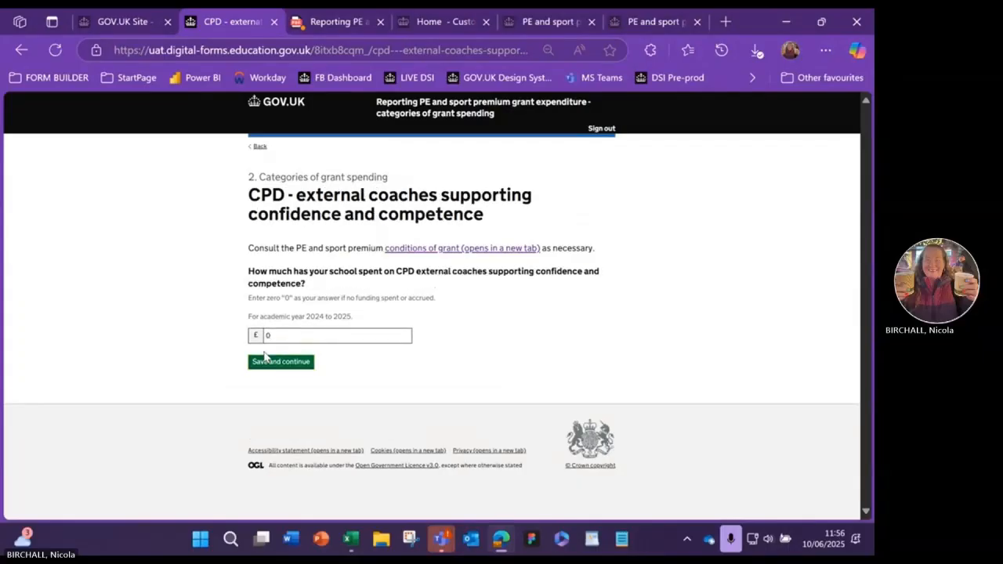
click(269, 363)
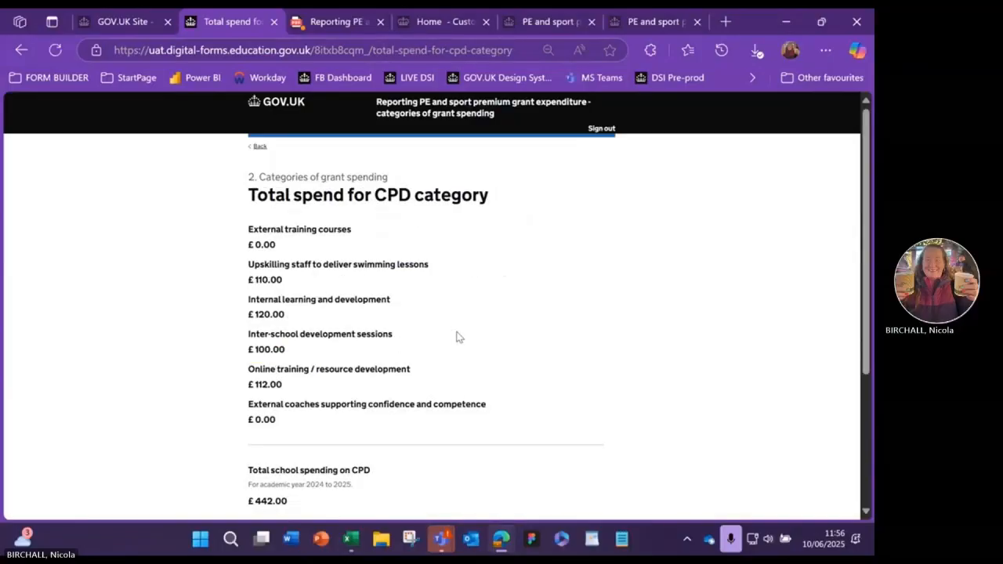
scroll(461, 339, down, 1)
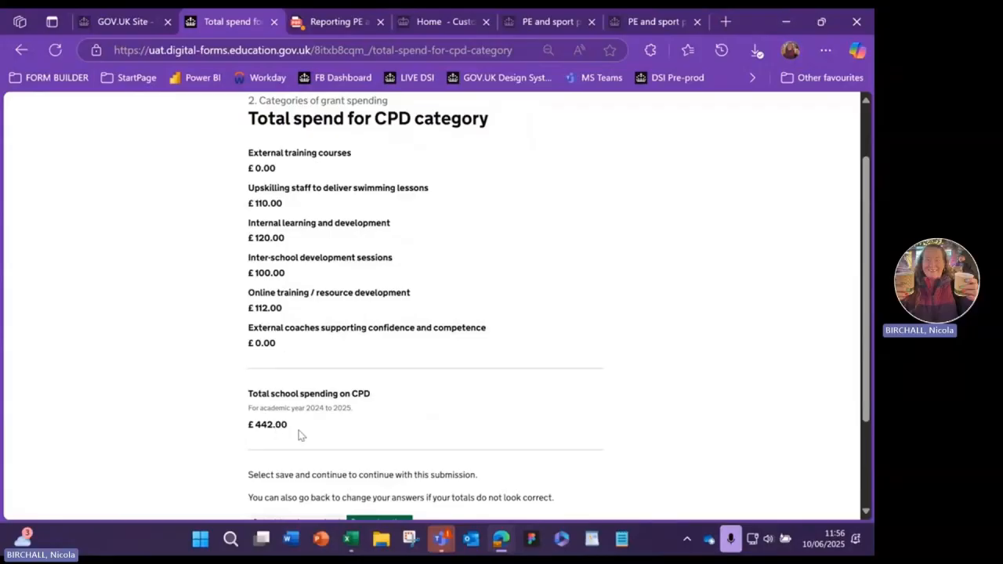
scroll(352, 406, down, 2)
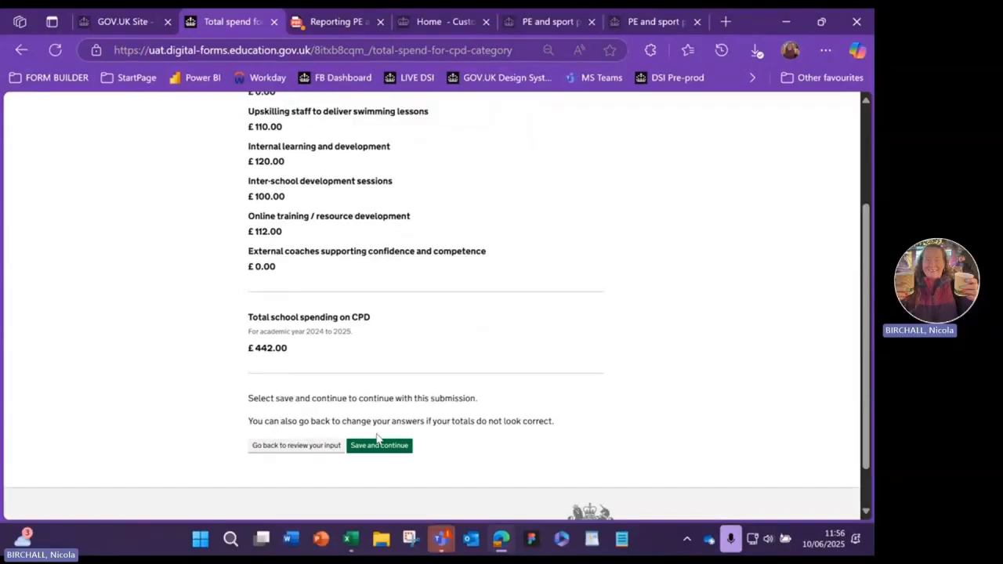
Save the CPD category total and answer Yes to having spent the grant on internal activities, saving the answer
click(377, 445)
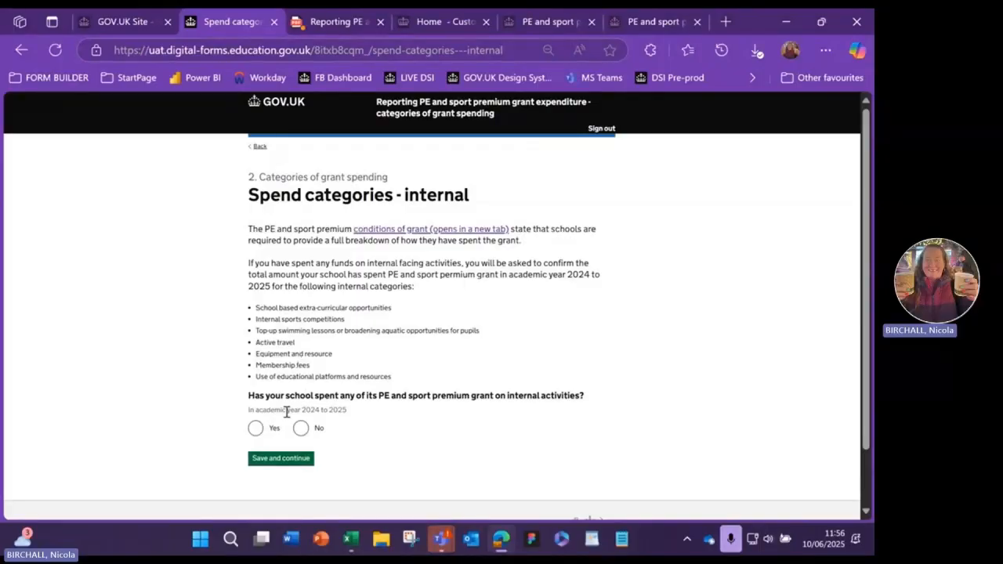
click(255, 429)
click(284, 461)
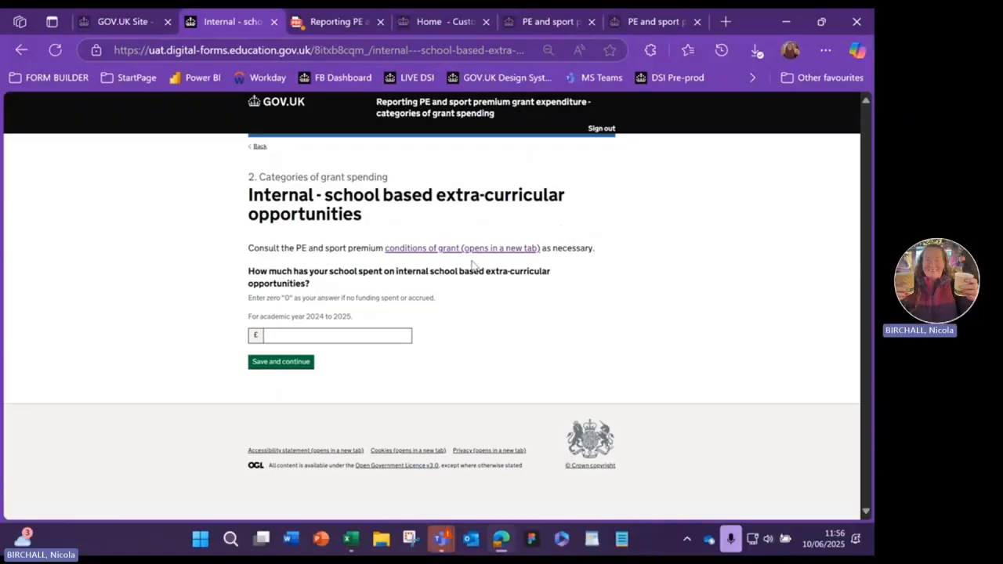
Enter and save £0 for internal school based extra-curricular opportunities and £123 for internal sports competitions
click(295, 335)
text(0)
click(280, 362)
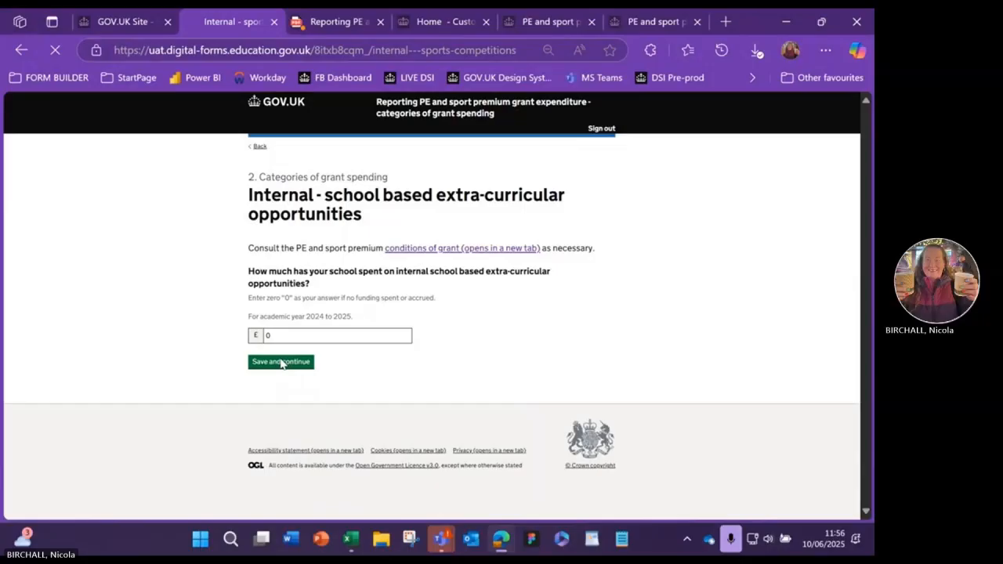
click(276, 305)
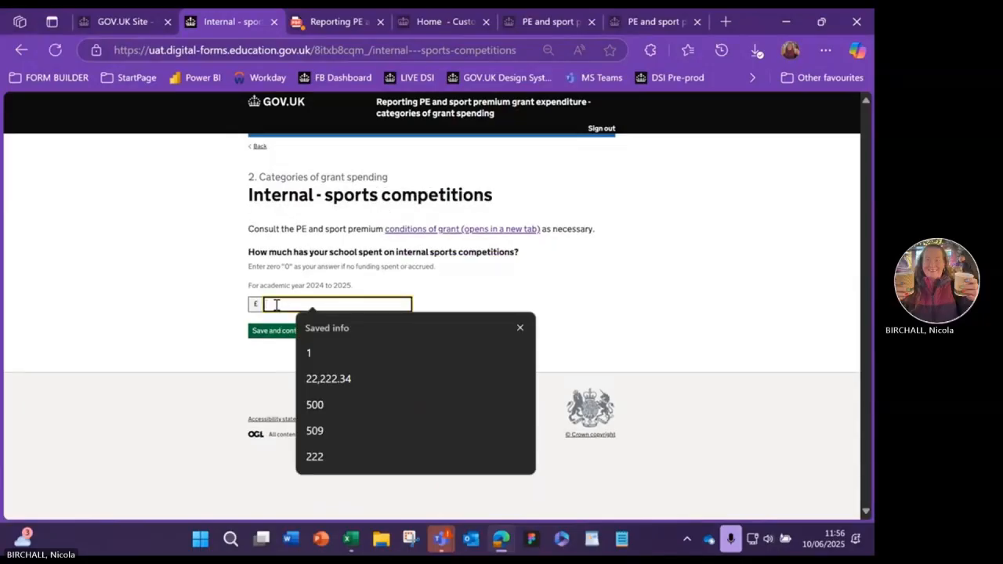
text(123)
click(294, 330)
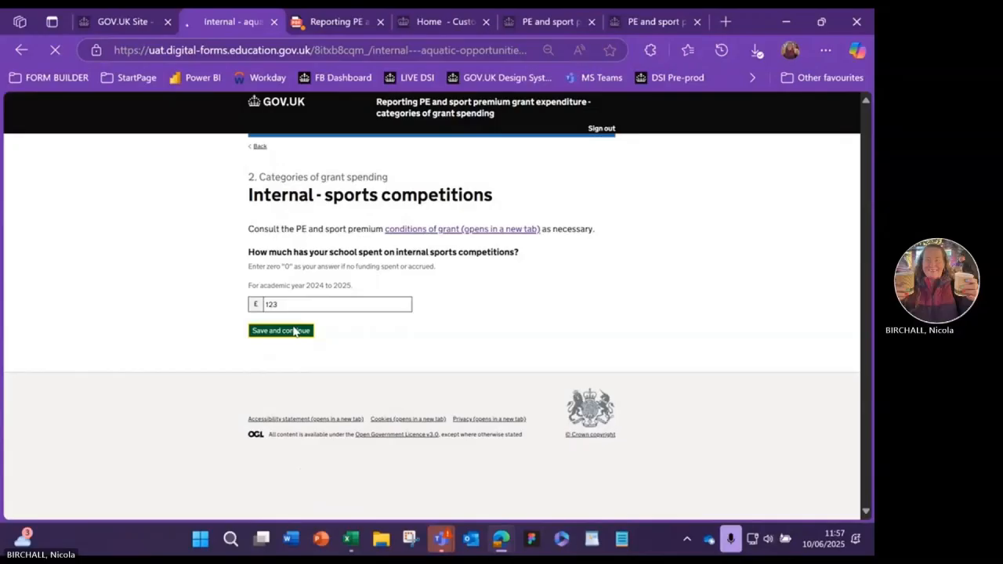
Enter and save £0 for both internal aquatic opportunities for pupils and internal active travel
click(291, 318)
text(0)
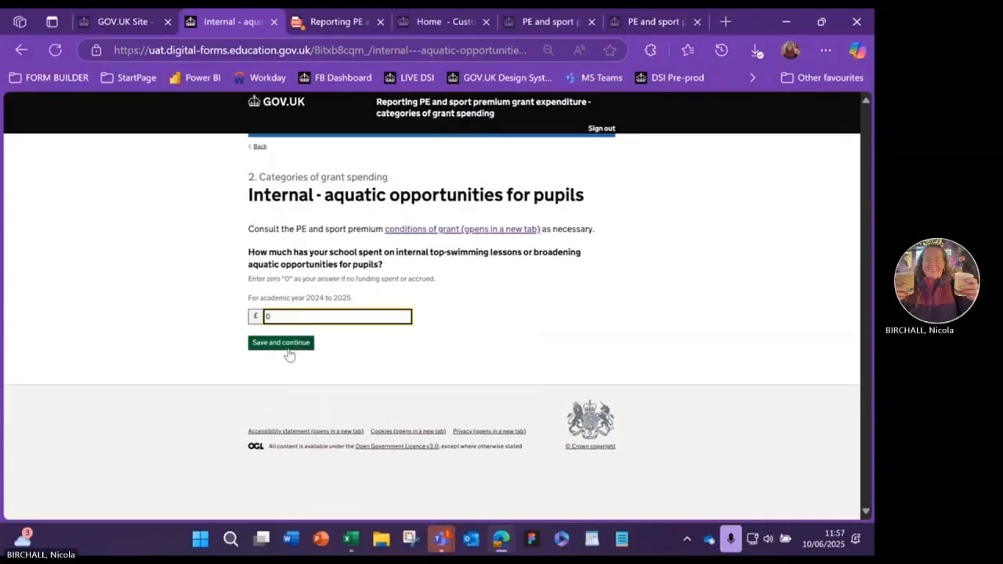
click(289, 345)
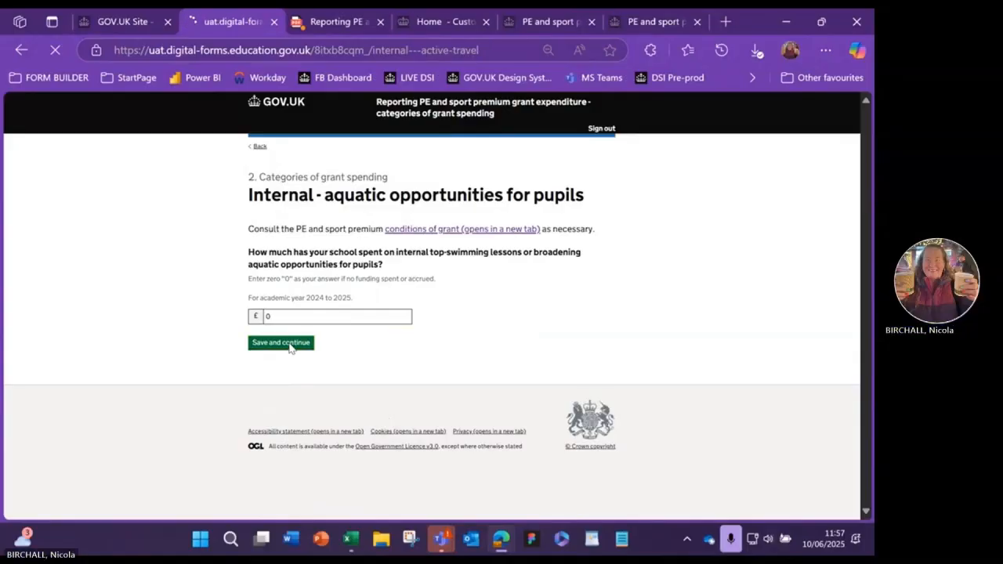
click(278, 308)
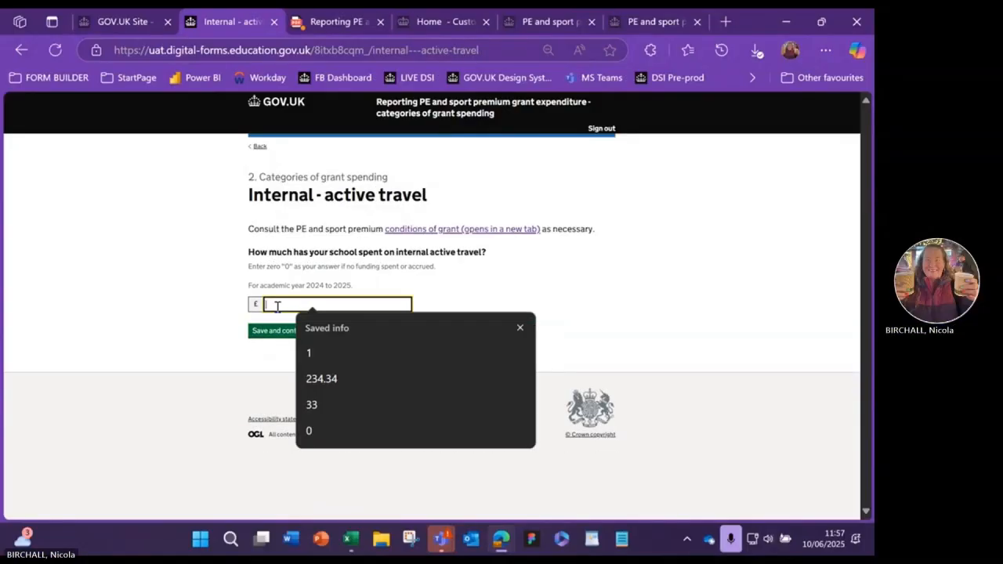
text(0)
click(279, 330)
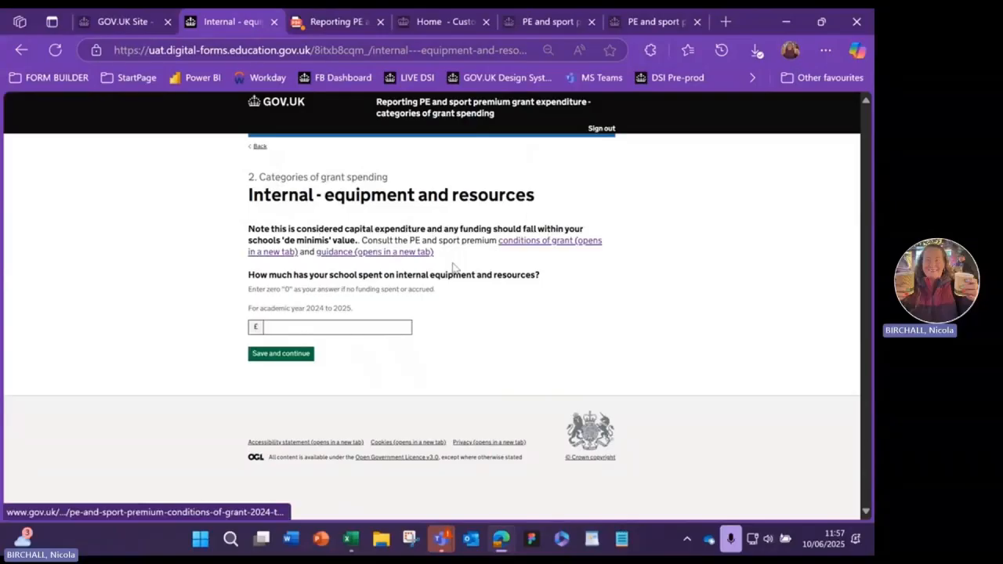
Enter and save £0 for internal equipment and resources and £120 for internal membership fees
click(280, 328)
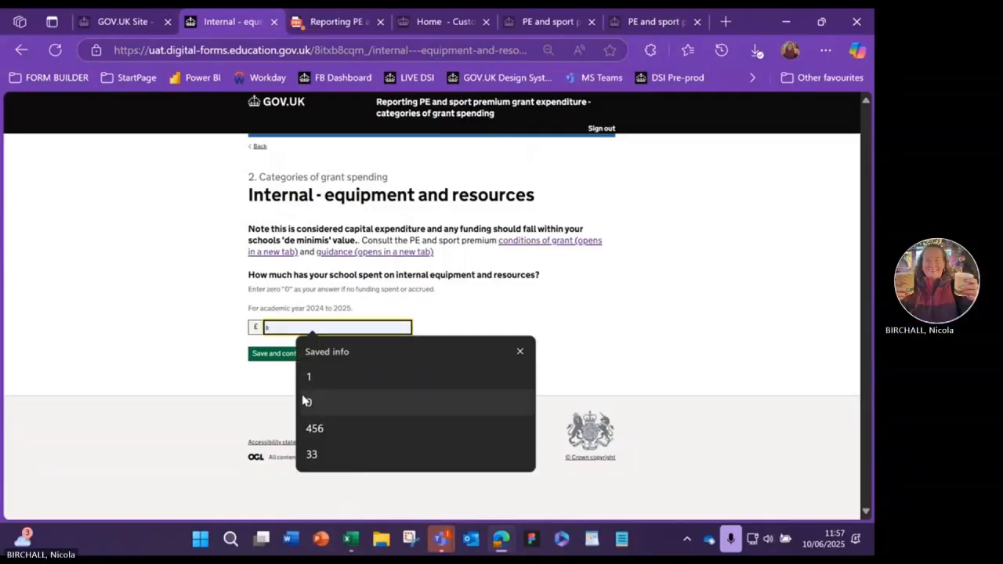
click(308, 402)
click(280, 359)
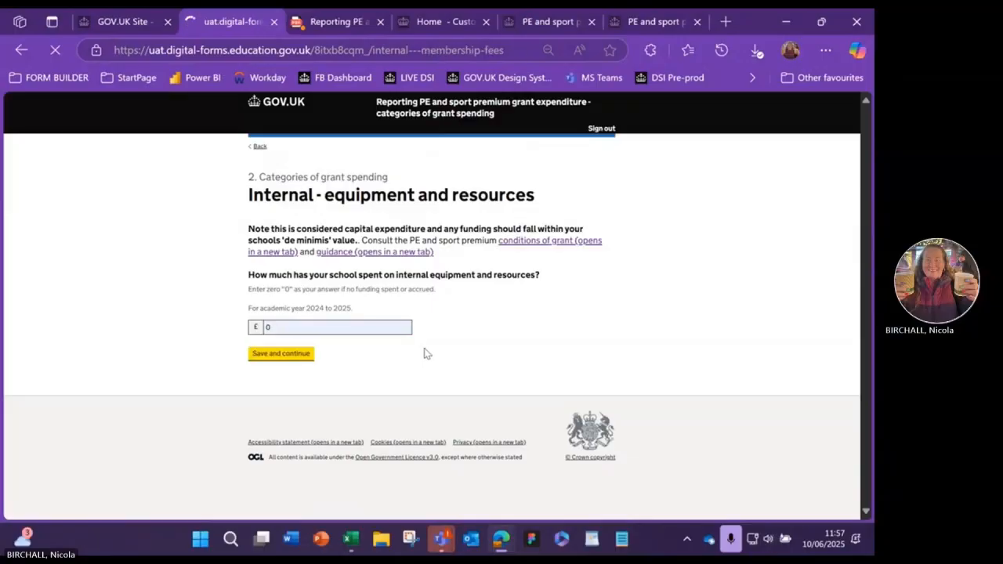
click(327, 308)
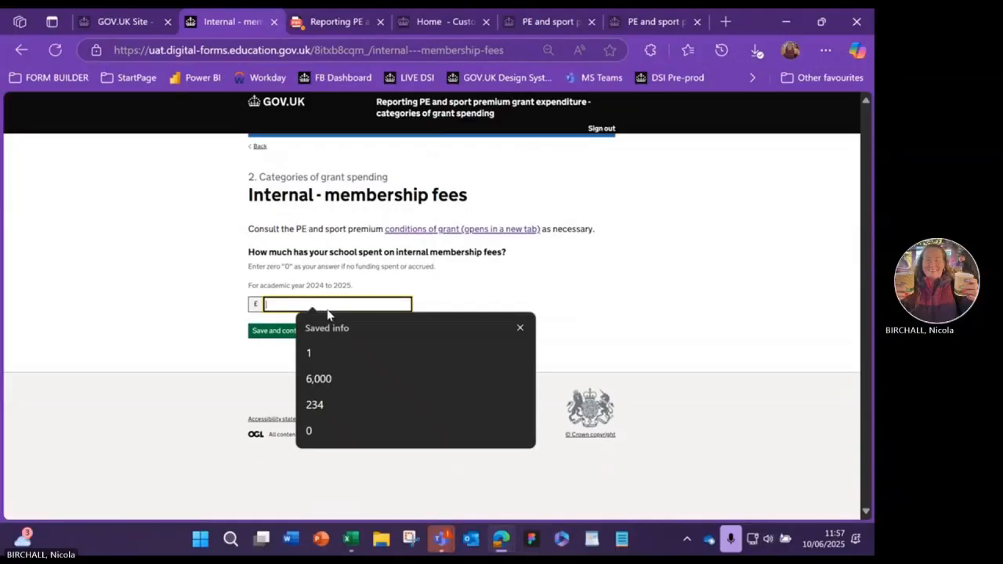
text(120)
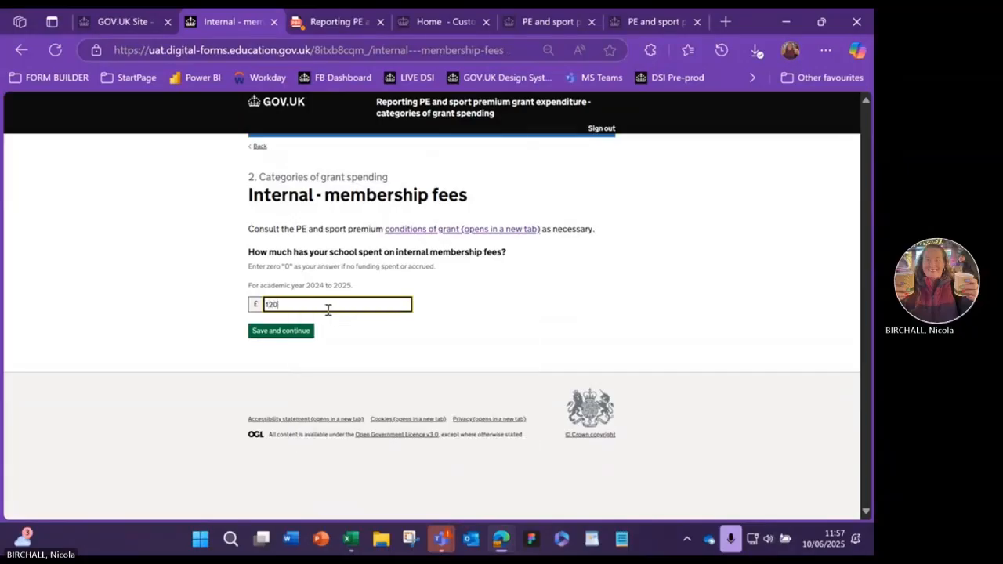
click(299, 334)
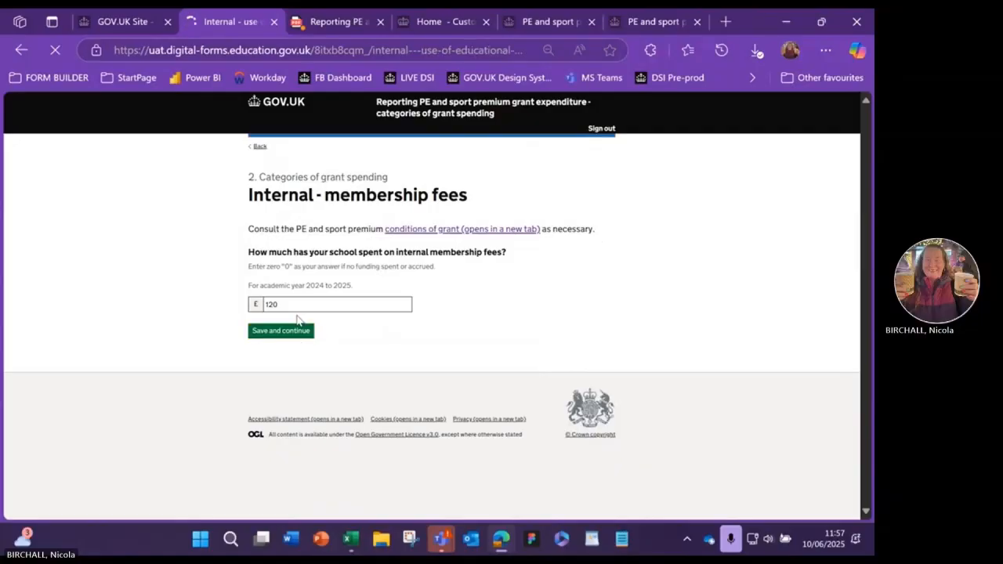
Enter and save £0 as the spending on internal use of educational platforms and resources
click(290, 336)
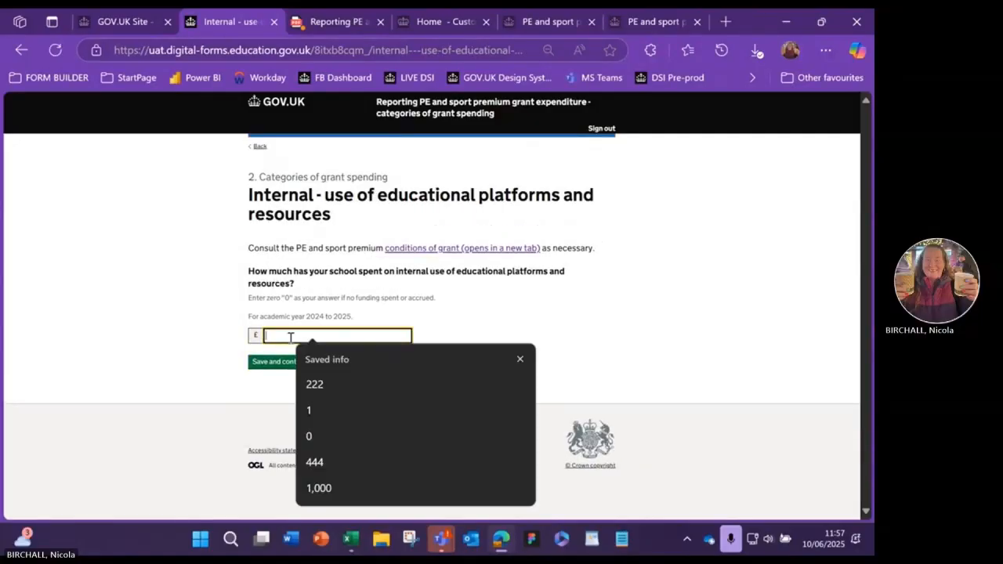
click(309, 436)
click(280, 363)
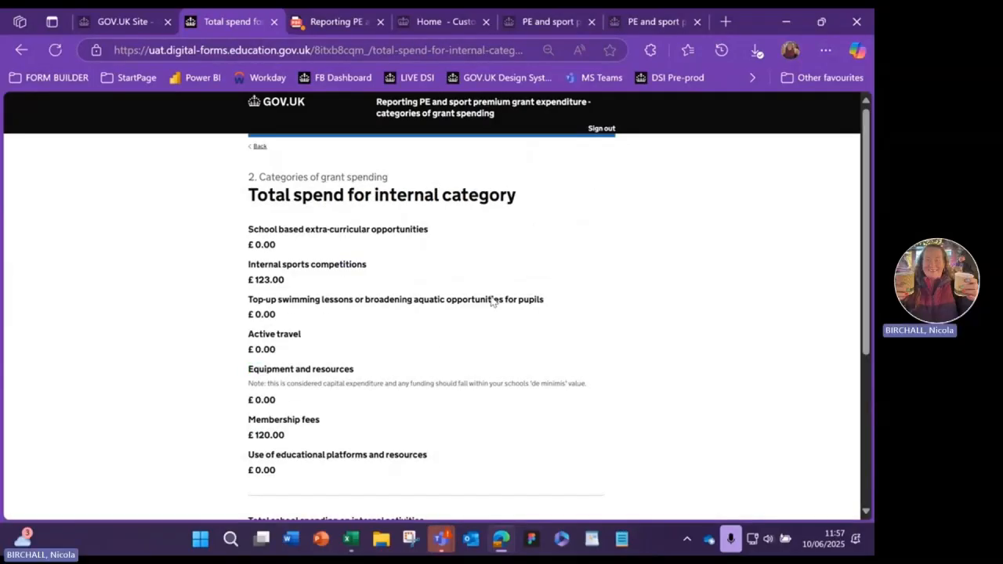
Check the listed amounts and total spend for the internal category and save them
scroll(424, 251, down, 2)
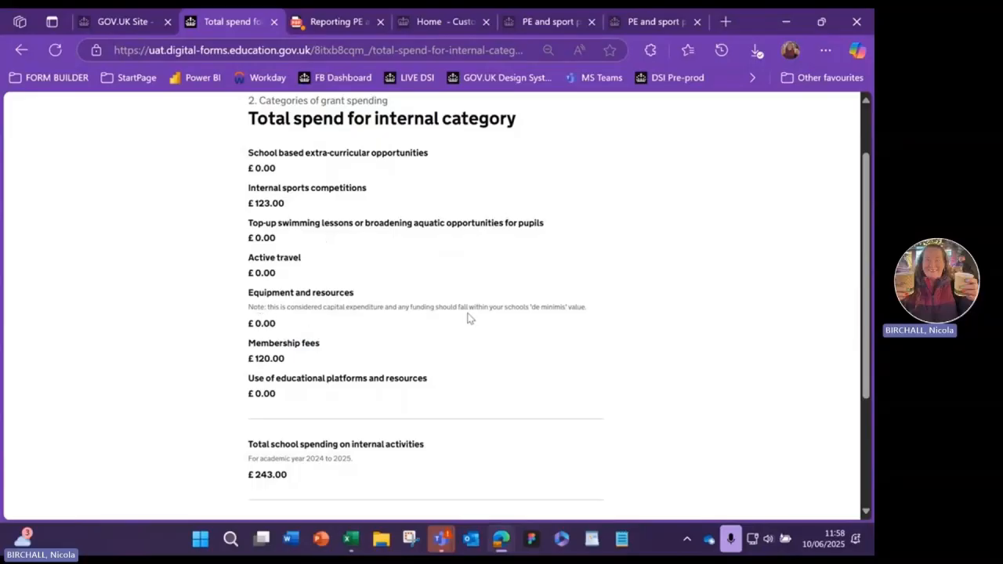
scroll(471, 340, down, 2)
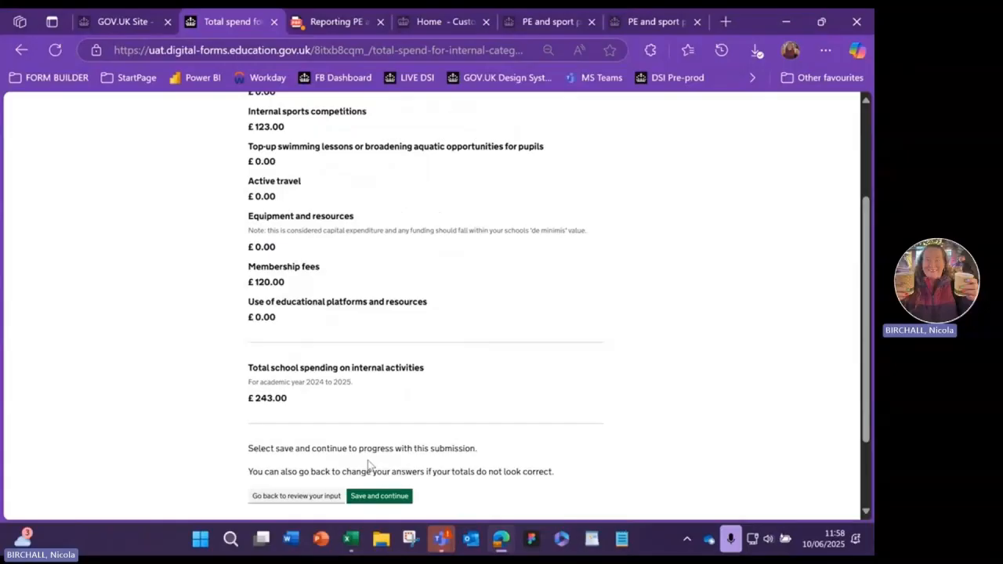
scroll(375, 251, up, 2)
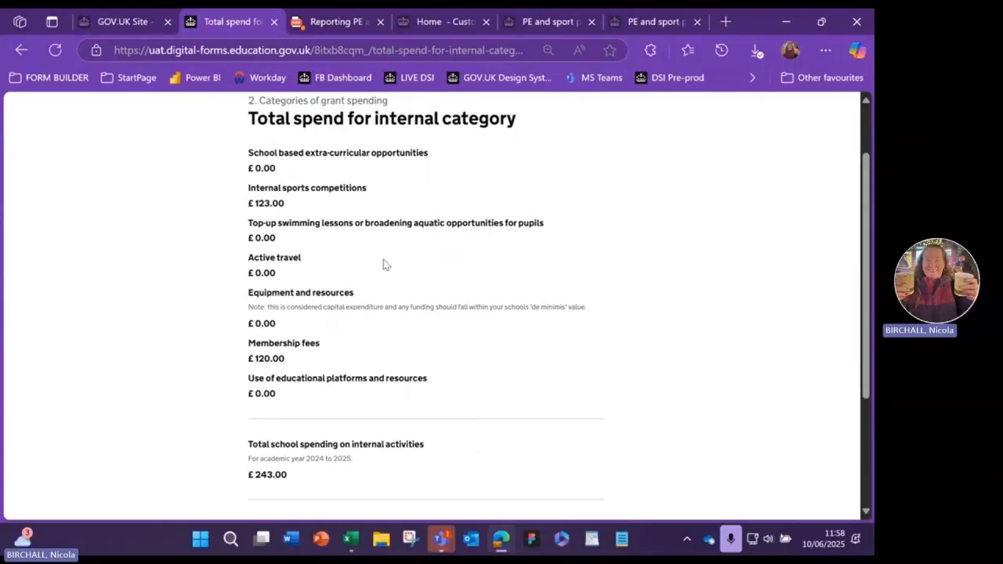
scroll(393, 322, down, 2)
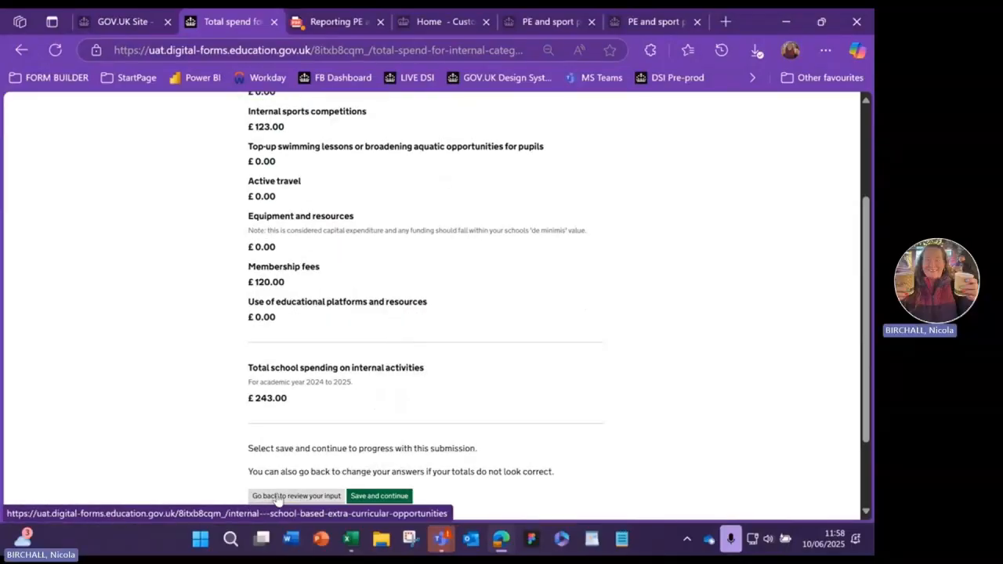
click(384, 497)
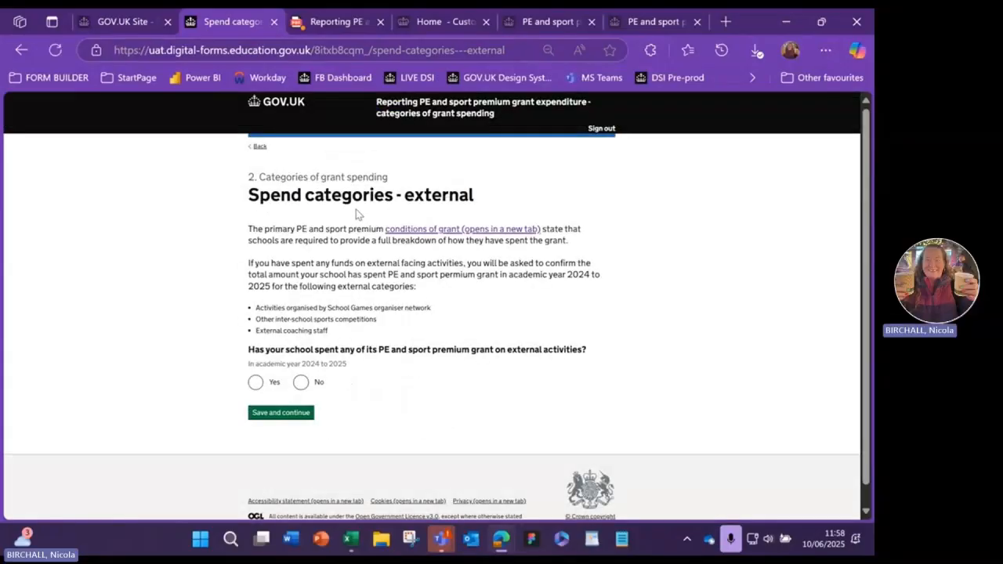
Answer Yes to grant spending on external activities, and save £340 for activities organised by the School Games organiser network
click(255, 383)
click(277, 413)
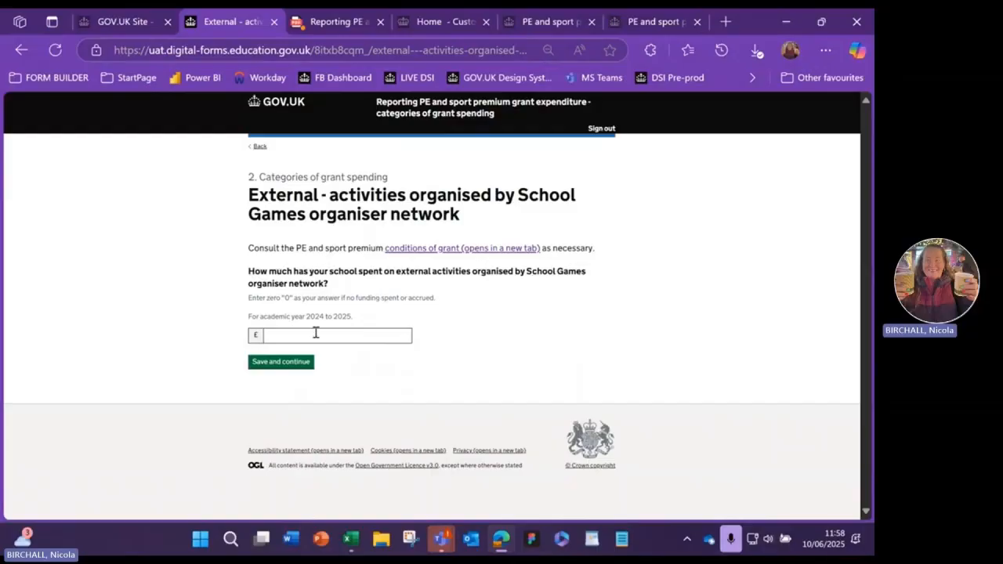
click(316, 335)
text(34)
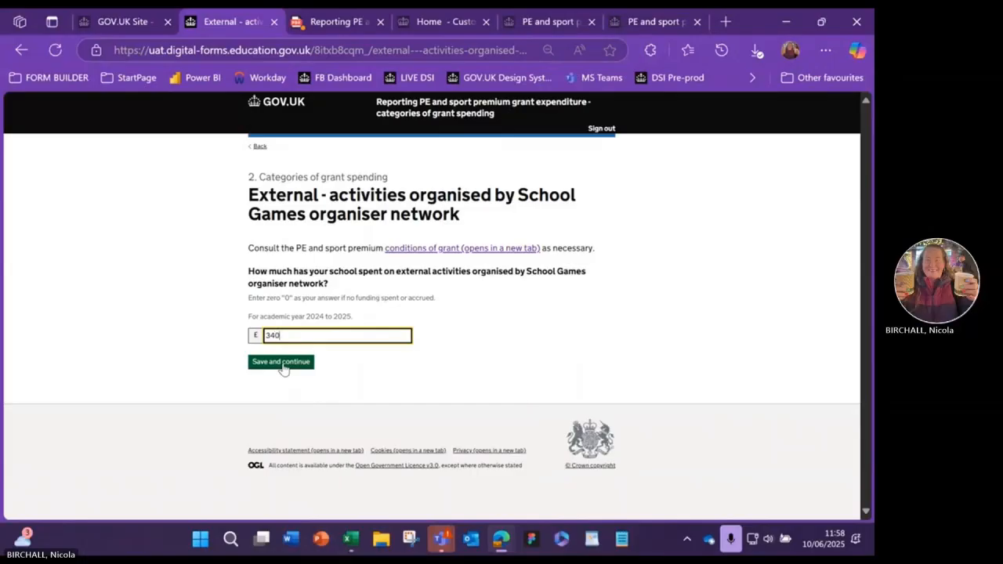
text(0)
click(283, 366)
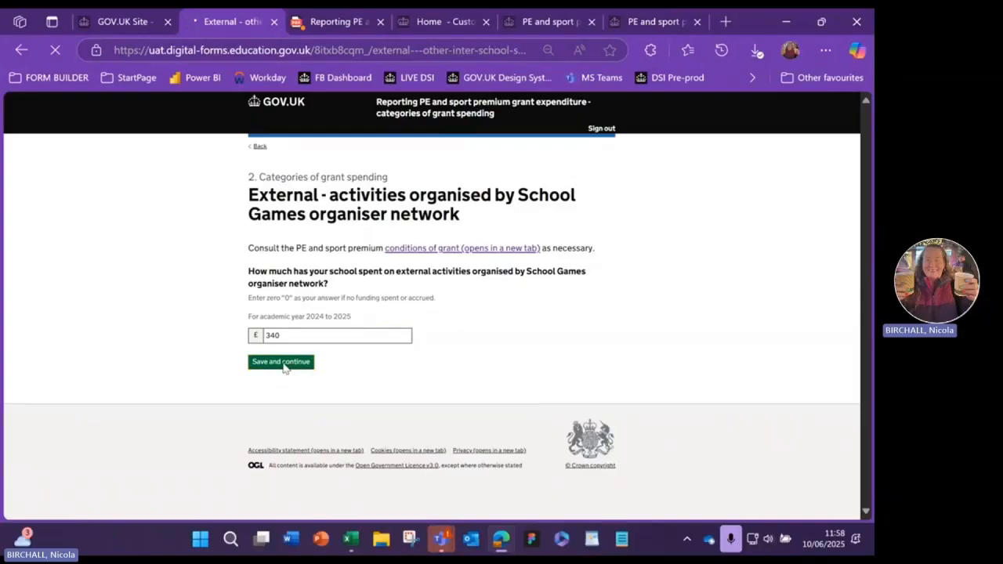
Enter and save £0 for other inter-school sports competitions and £120 for external coaching staff
click(288, 323)
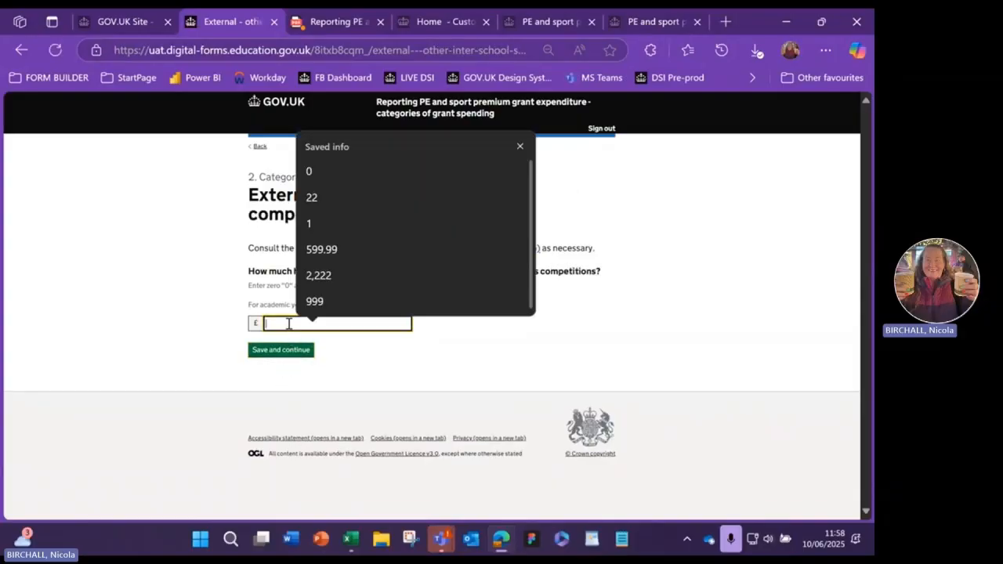
text(1)
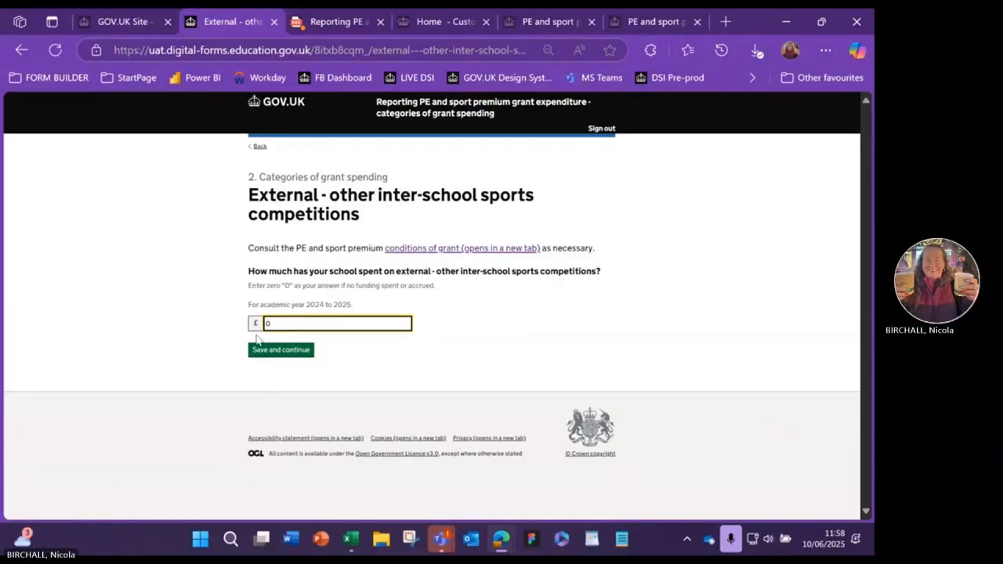
click(259, 351)
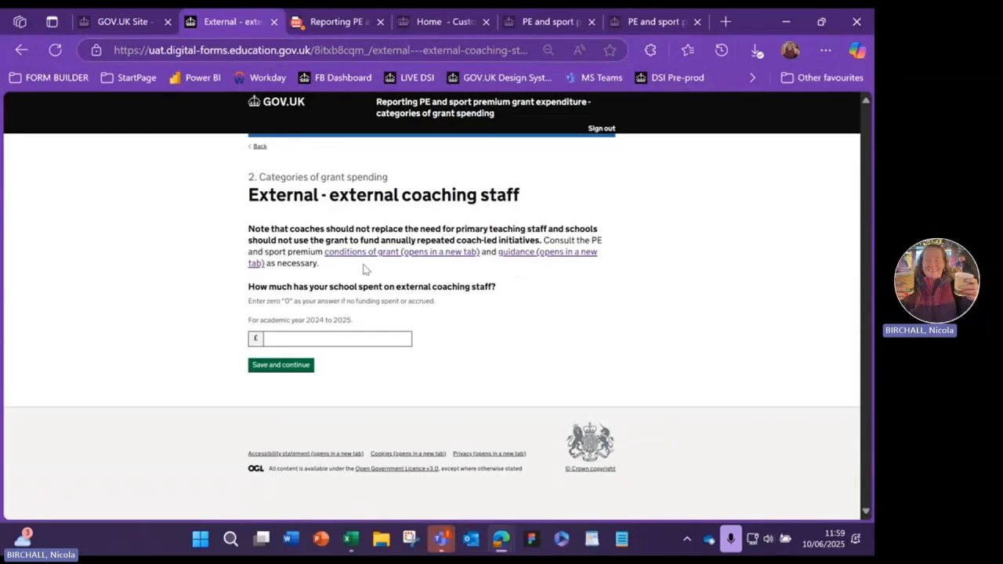
click(317, 342)
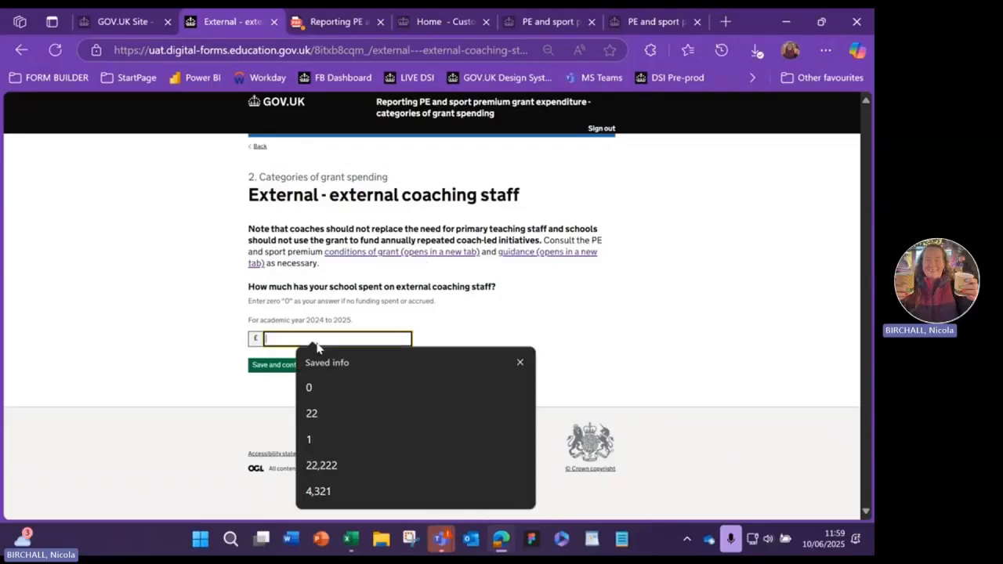
text(120)
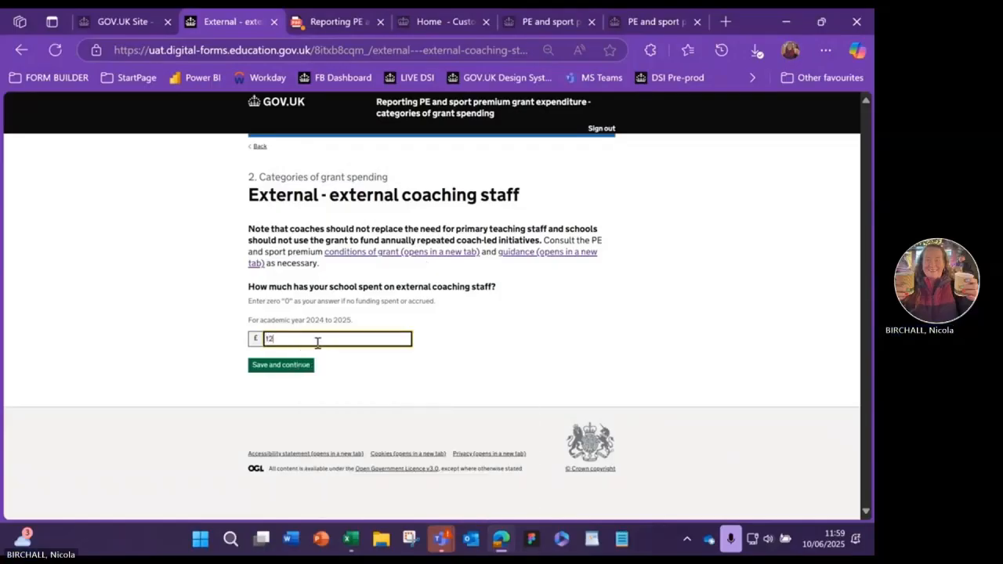
click(287, 370)
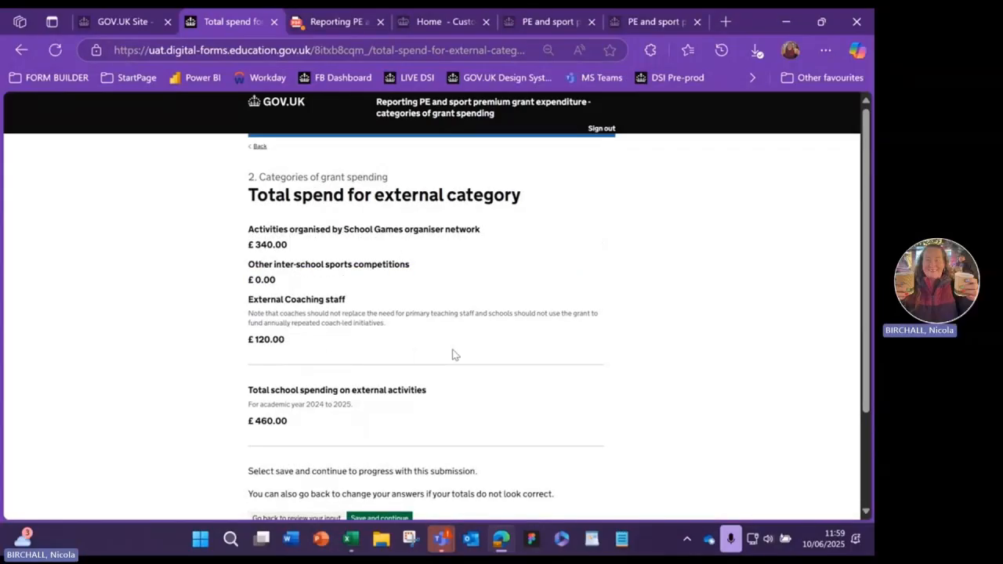
Check and save the external category total and the total spend summary for all categories
scroll(452, 353, down, 1)
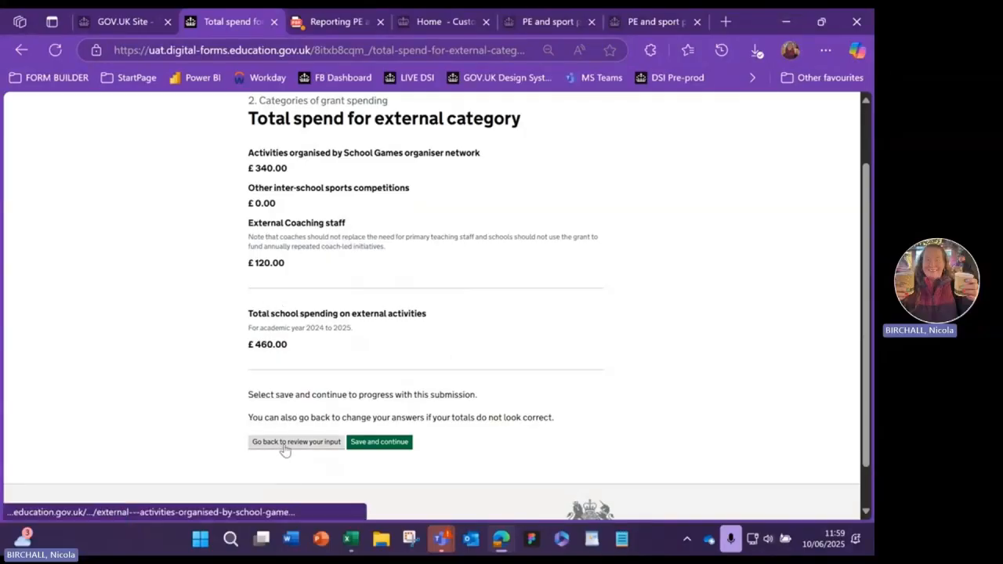
click(356, 446)
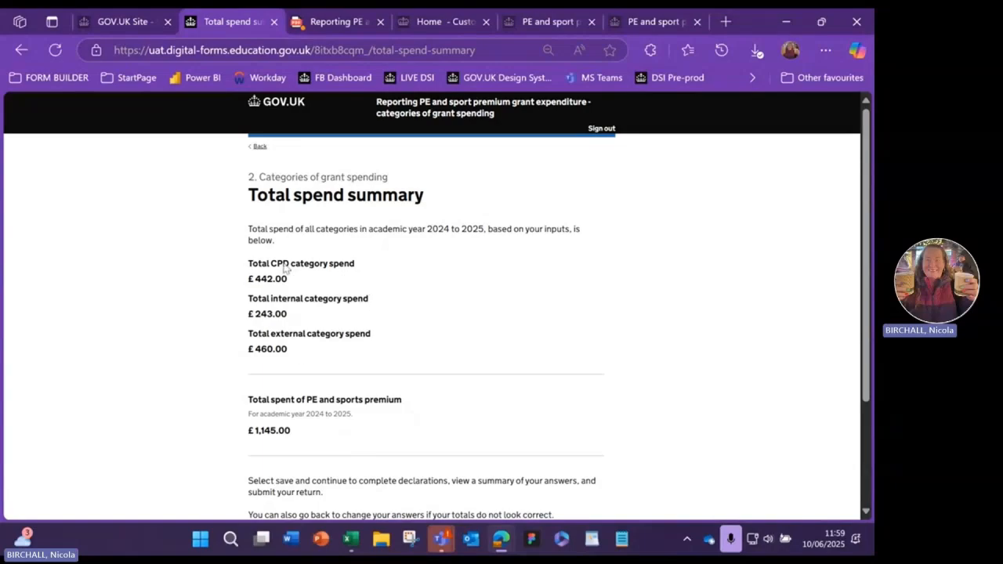
scroll(337, 376, down, 1)
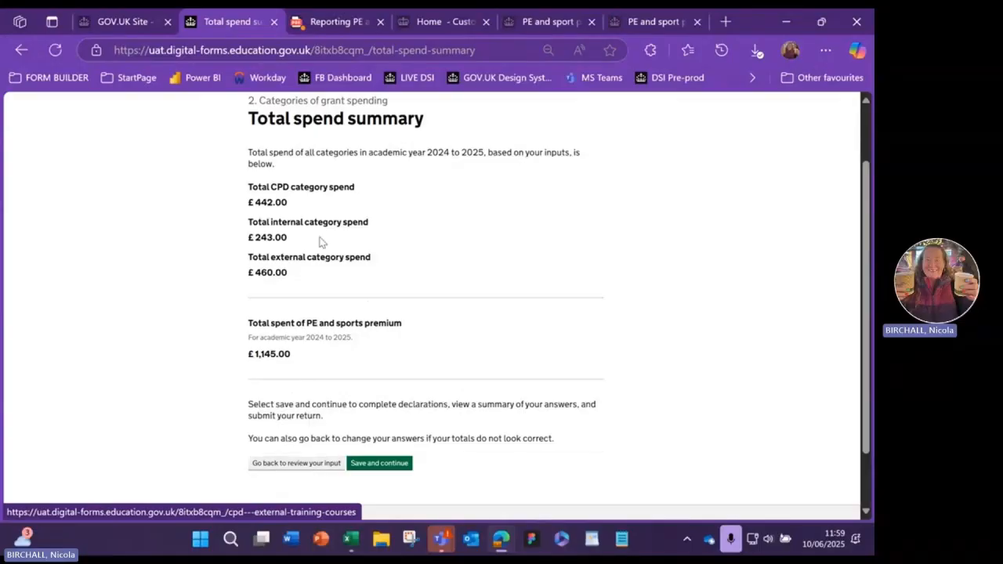
click(392, 464)
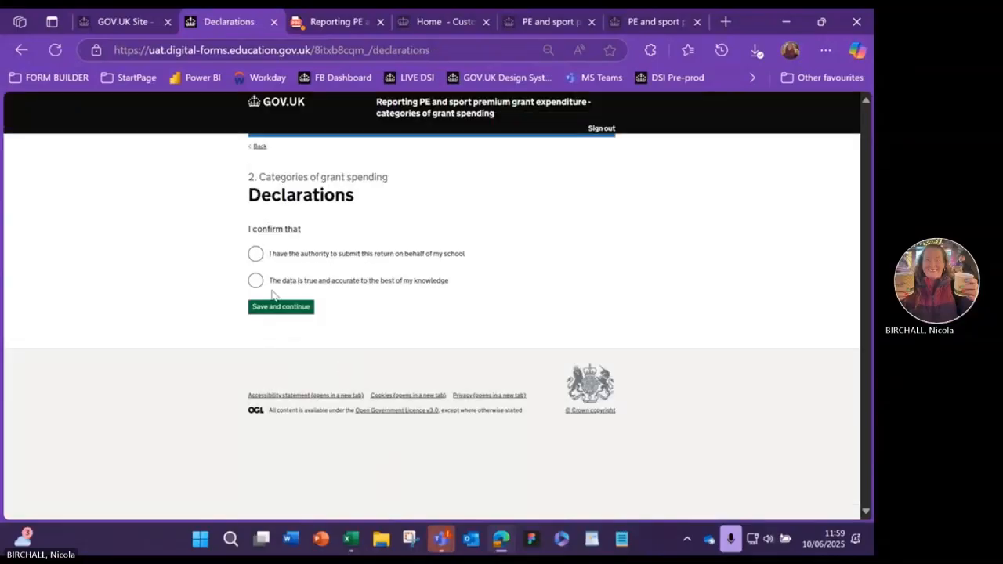
Confirm both declarations, the authority to submit for the school and the accuracy of the data, and save them
click(256, 254)
click(256, 280)
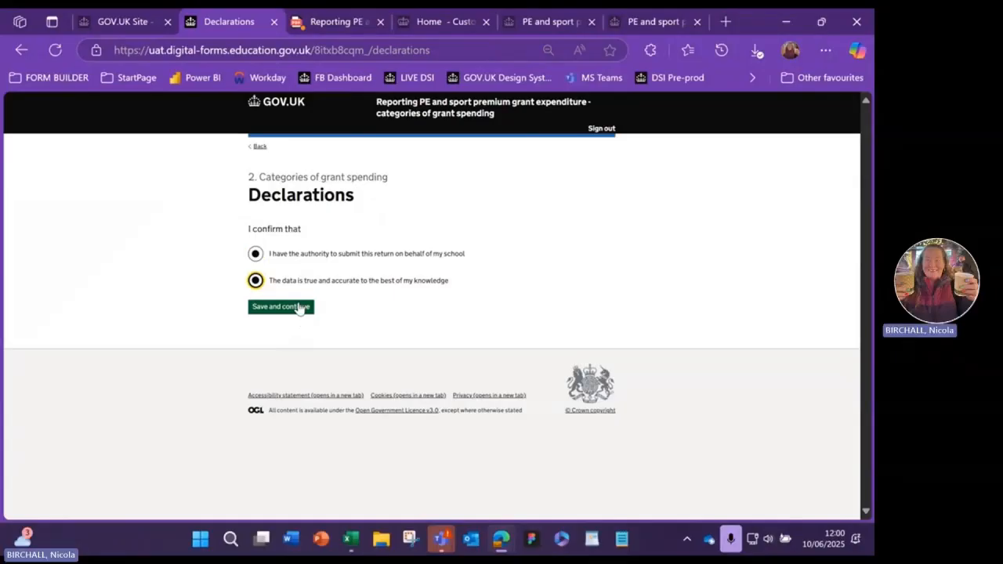
click(299, 308)
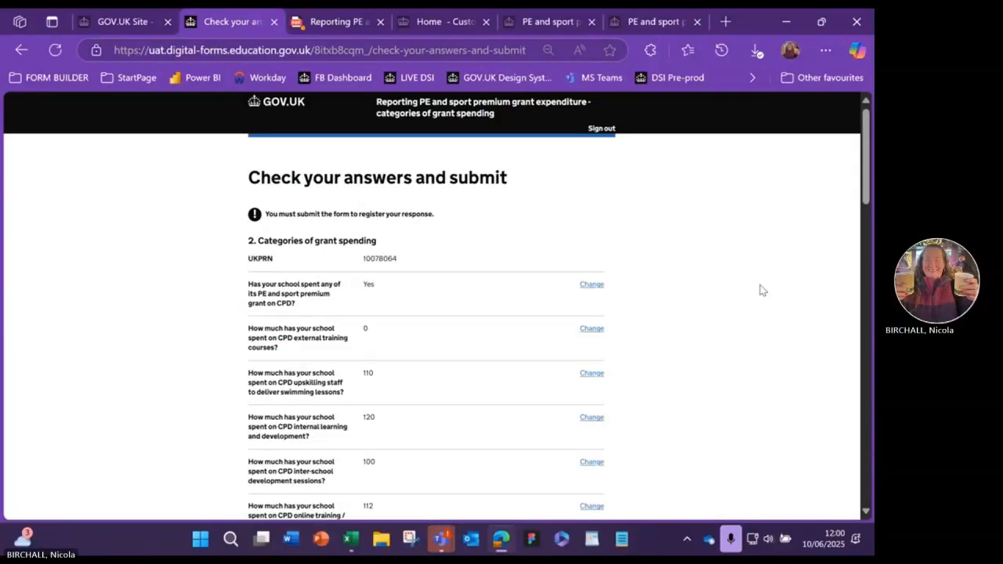
Review all answers, category totals and both declarations in the categories of grant spending summary, and submit the sub-form
scroll(721, 306, down, 5)
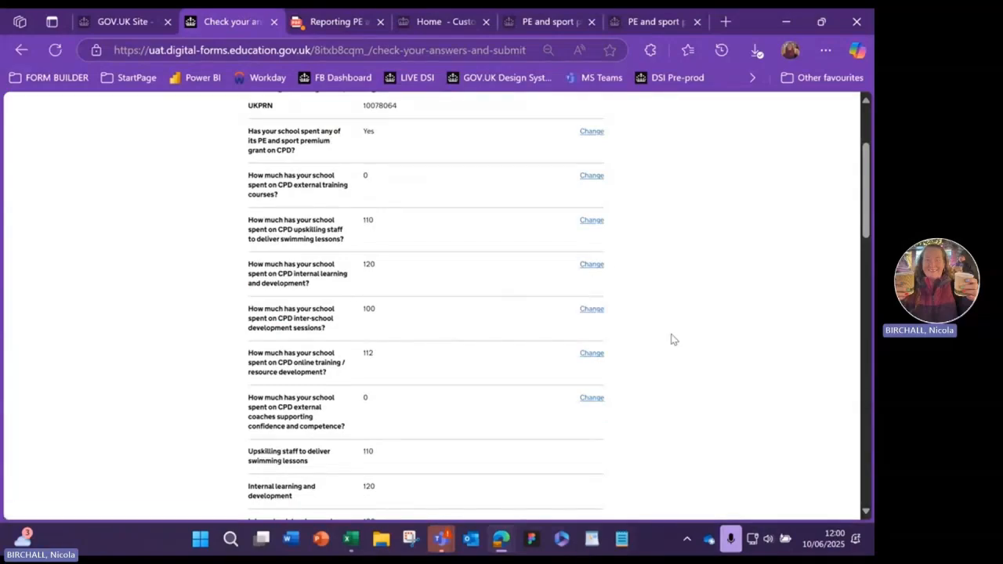
scroll(669, 340, down, 2)
scroll(398, 339, down, 1)
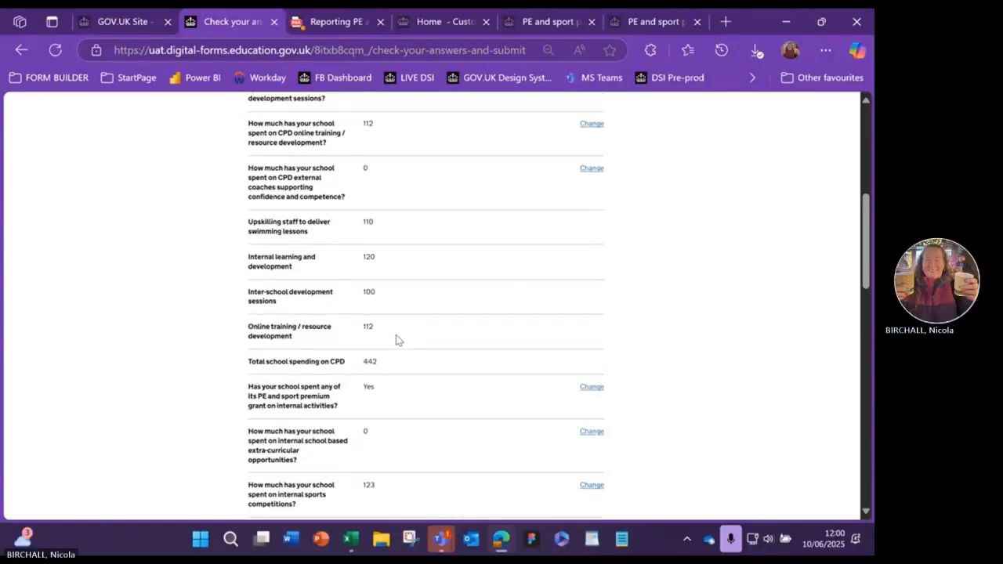
scroll(359, 359, down, 4)
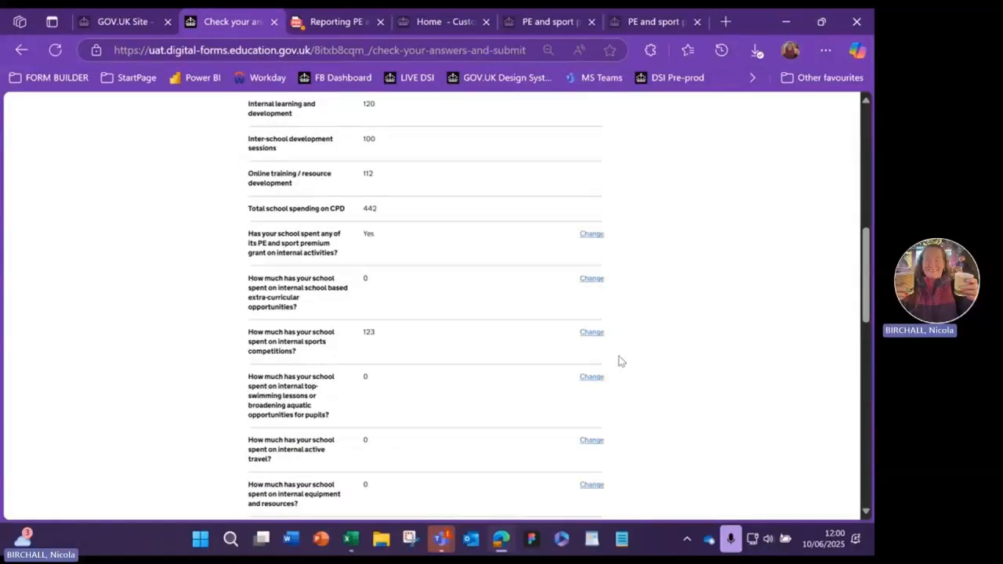
scroll(584, 376, down, 1)
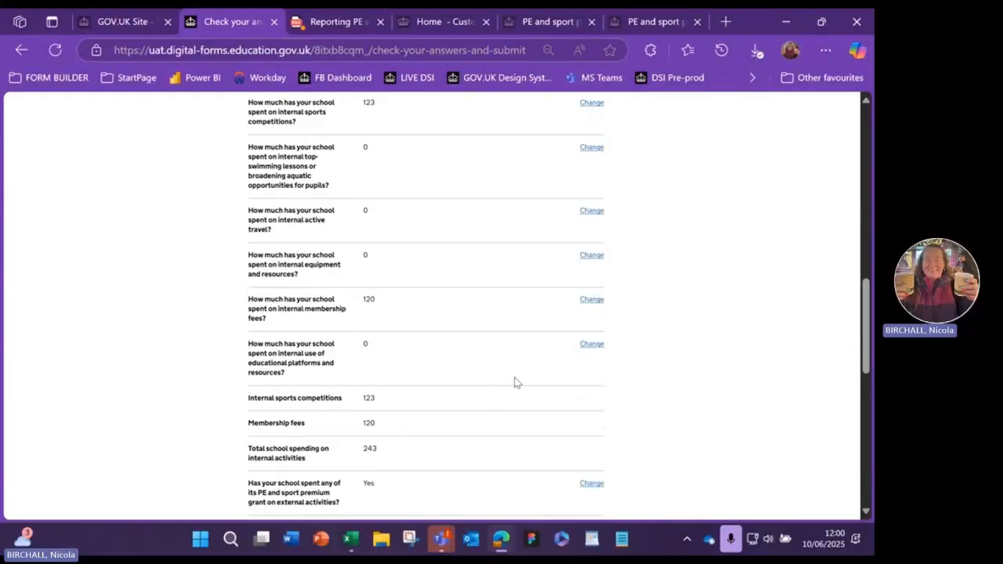
scroll(478, 361, down, 2)
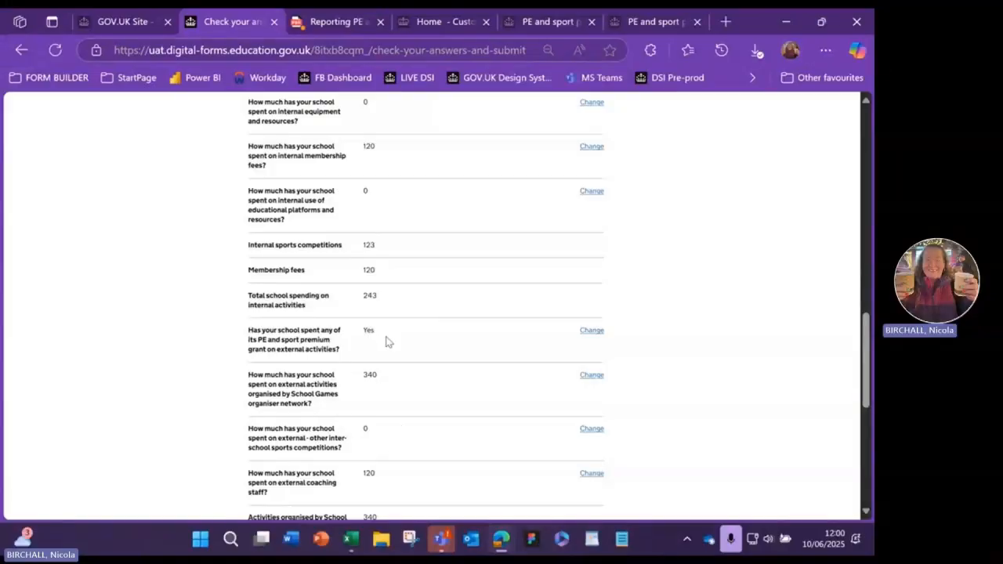
scroll(388, 342, down, 2)
scroll(432, 302, up, 1)
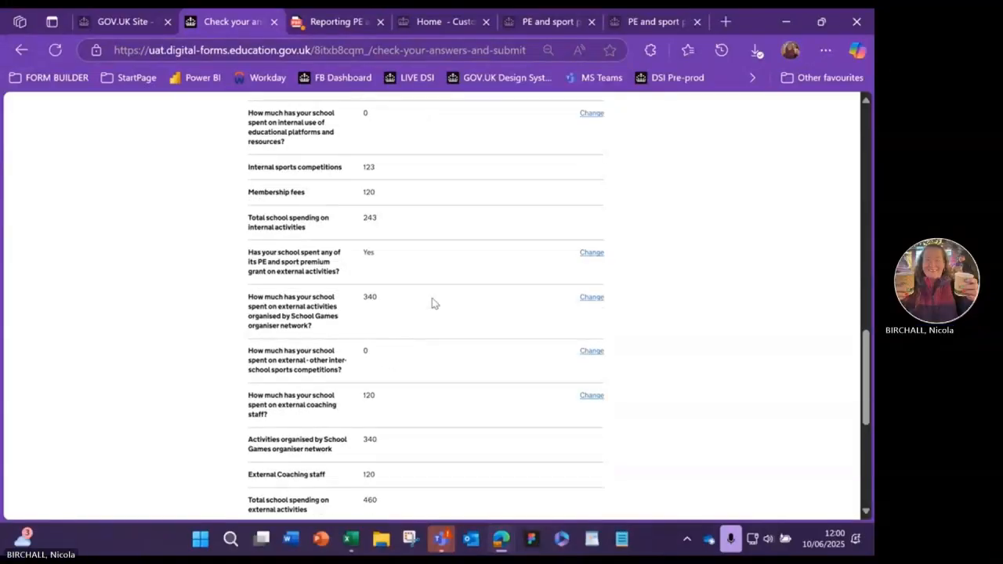
scroll(432, 306, down, 2)
scroll(429, 315, down, 3)
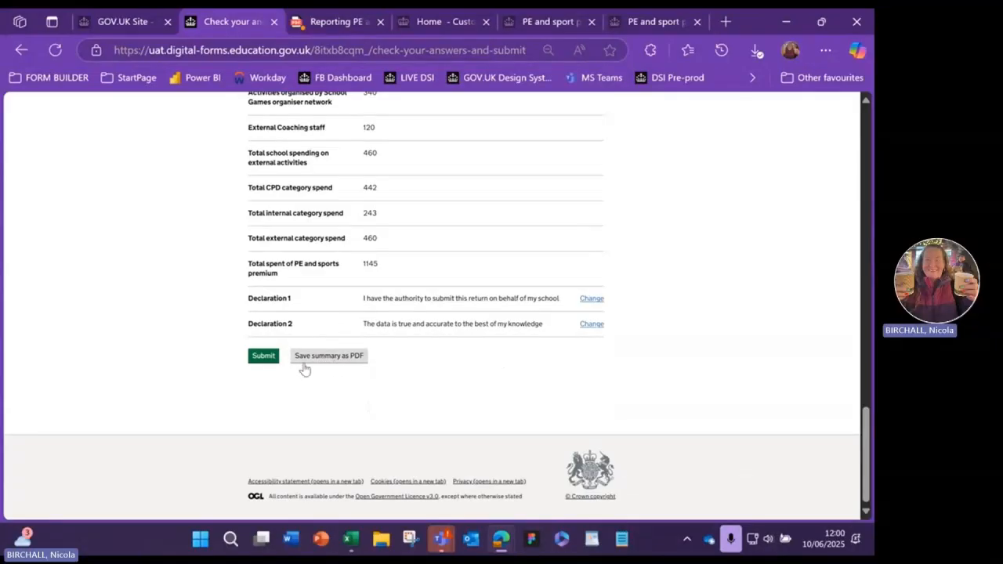
click(254, 357)
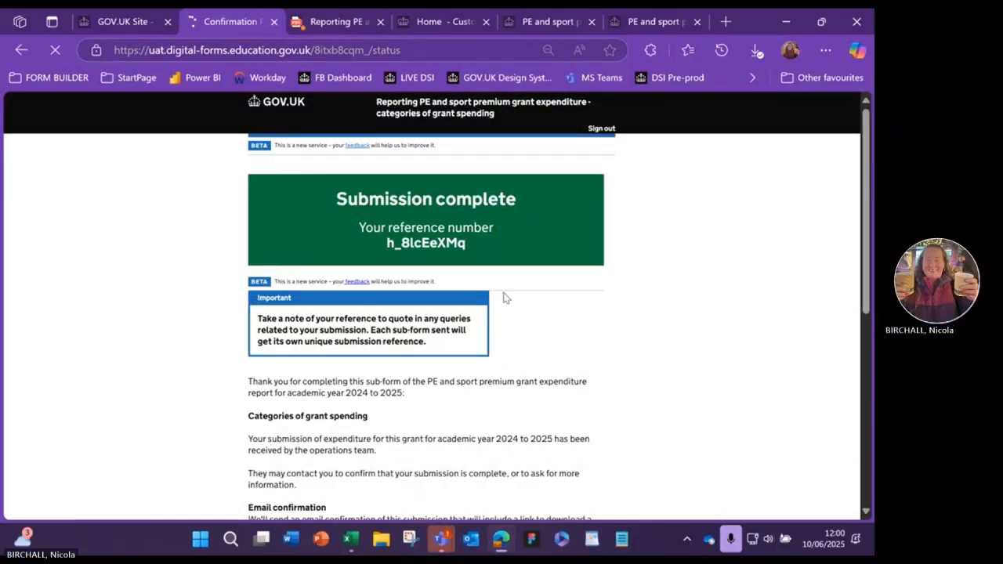
Read the submission confirmation guidance, return to the PE and sport premium grant expenditure report and start it to open the list of sub-forms
scroll(413, 301, down, 2)
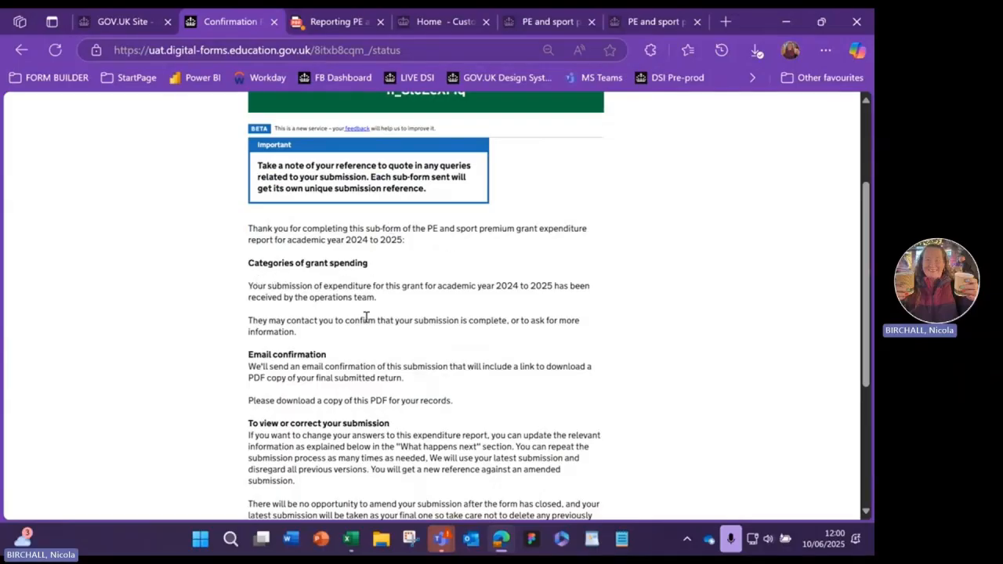
scroll(468, 337, down, 3)
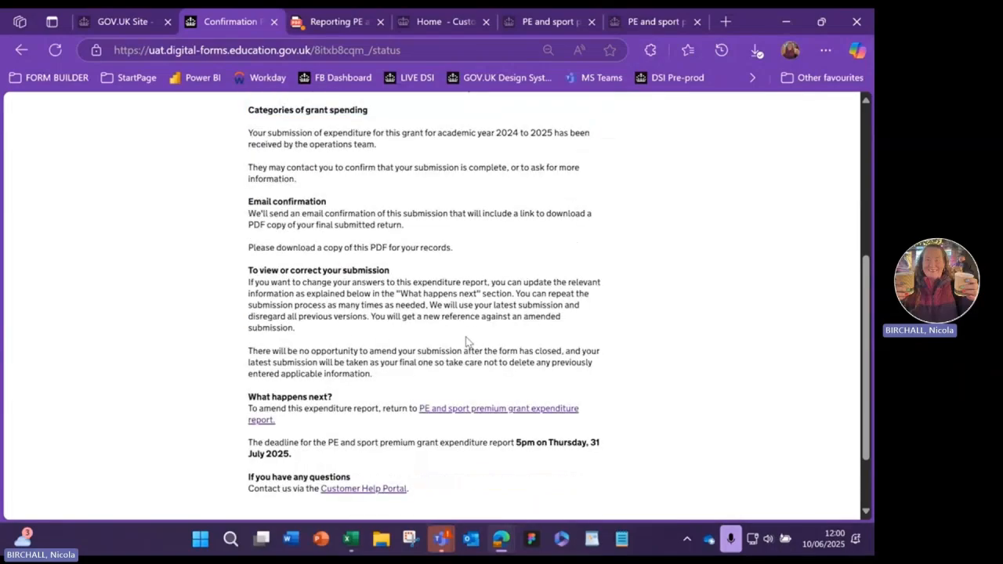
scroll(468, 349, up, 4)
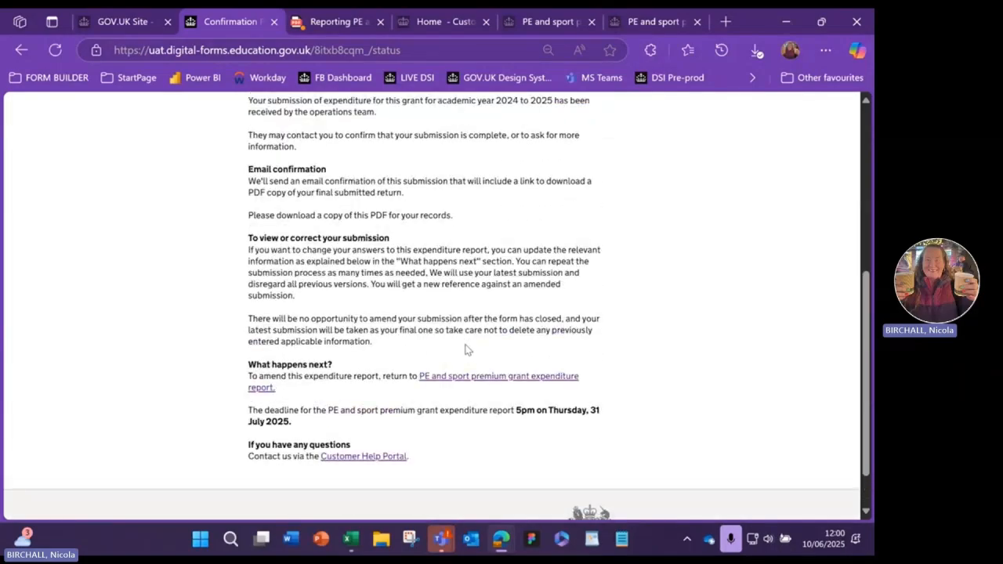
scroll(468, 348, down, 1)
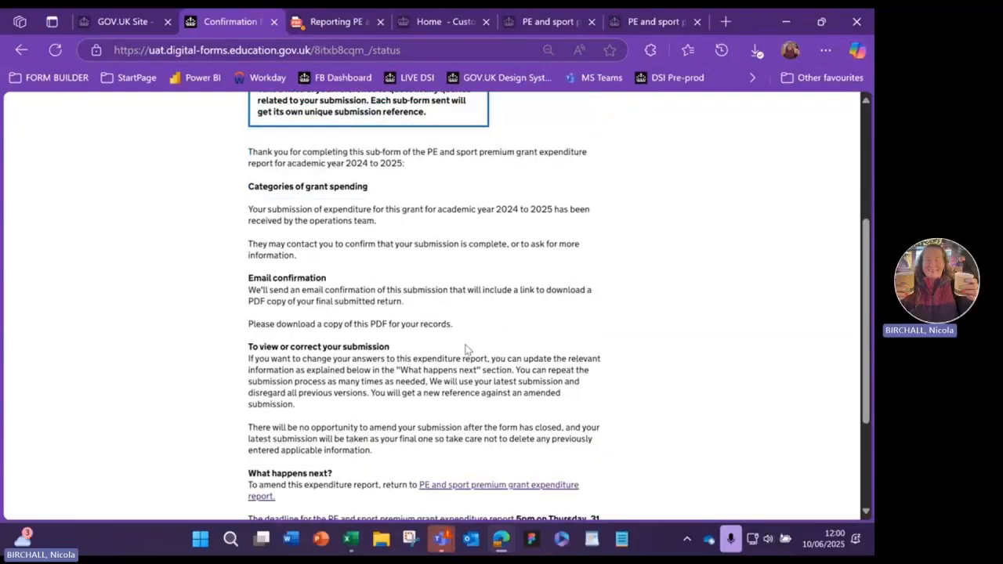
scroll(465, 348, down, 2)
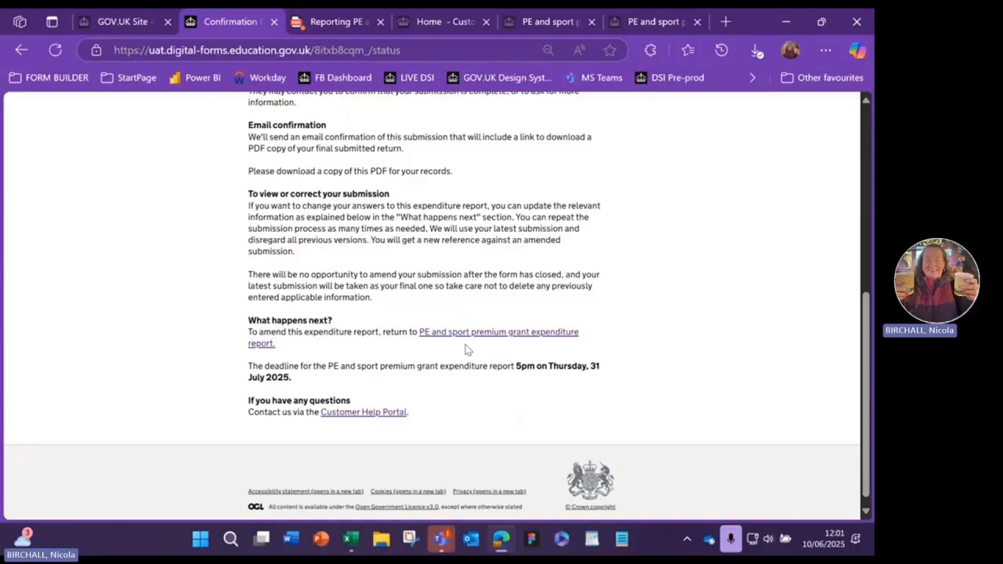
click(461, 334)
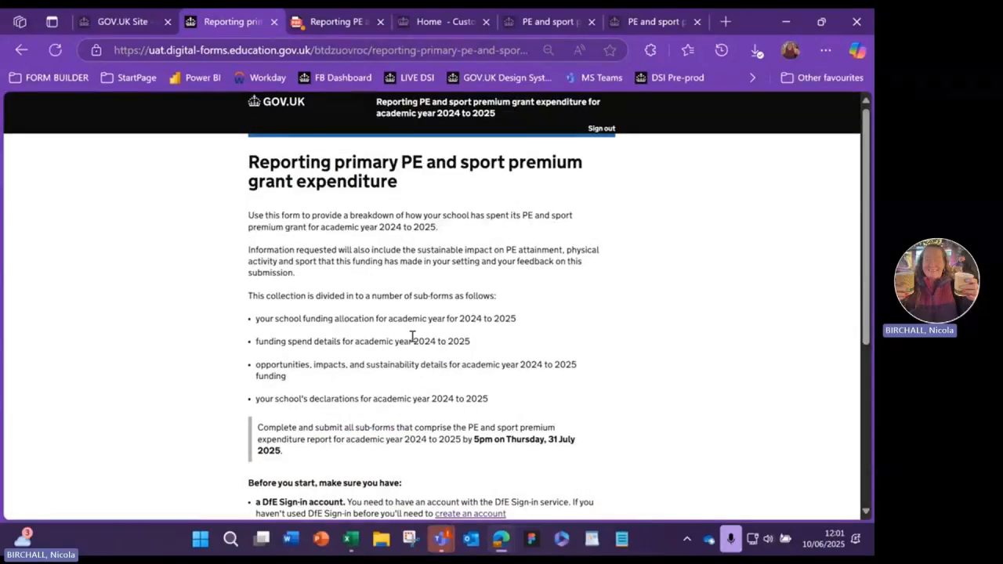
scroll(459, 340, down, 5)
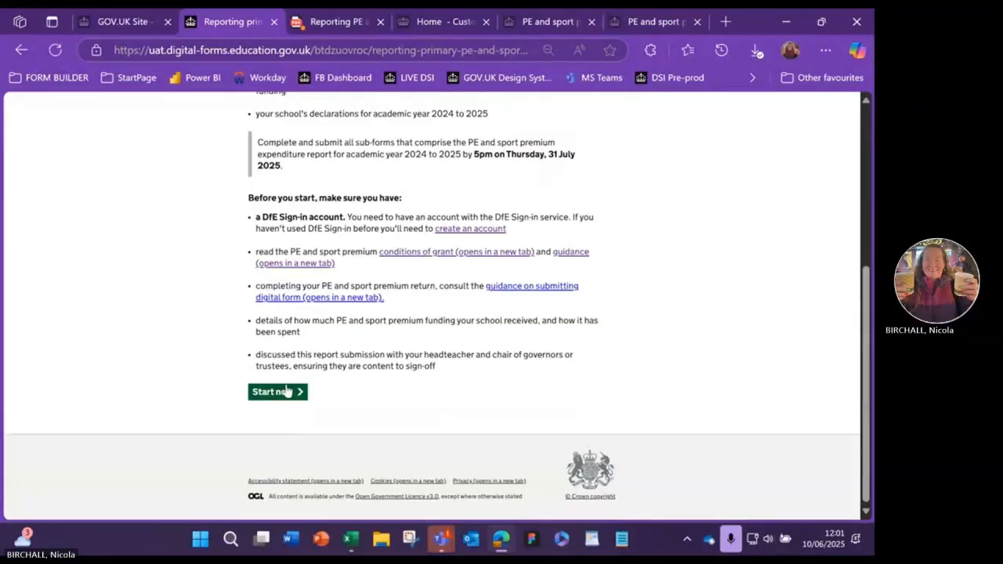
click(286, 392)
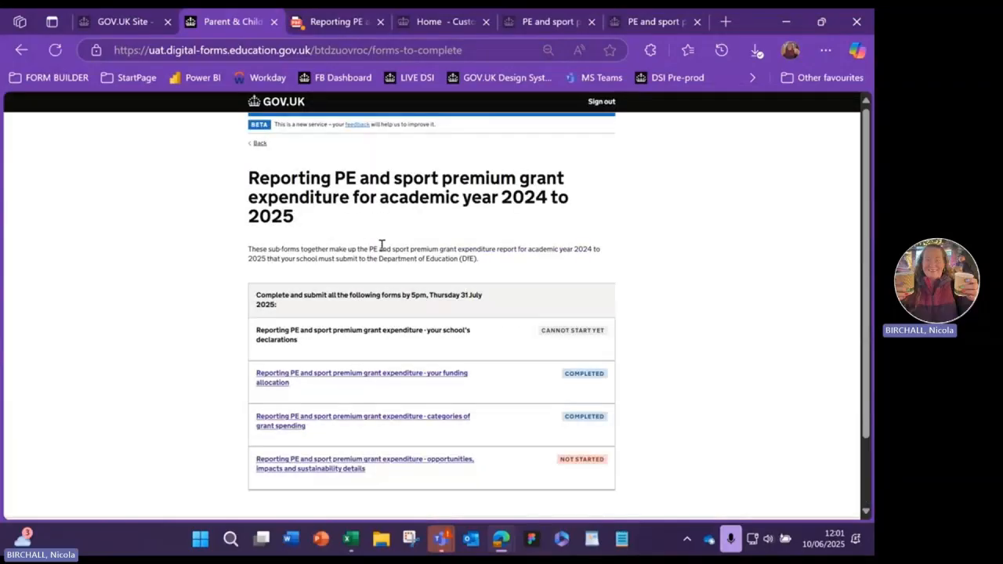
Reopen the categories of grant spending sub-form for amendment and save the existing Yes answer to grant spending on CPD
scroll(670, 325, down, 2)
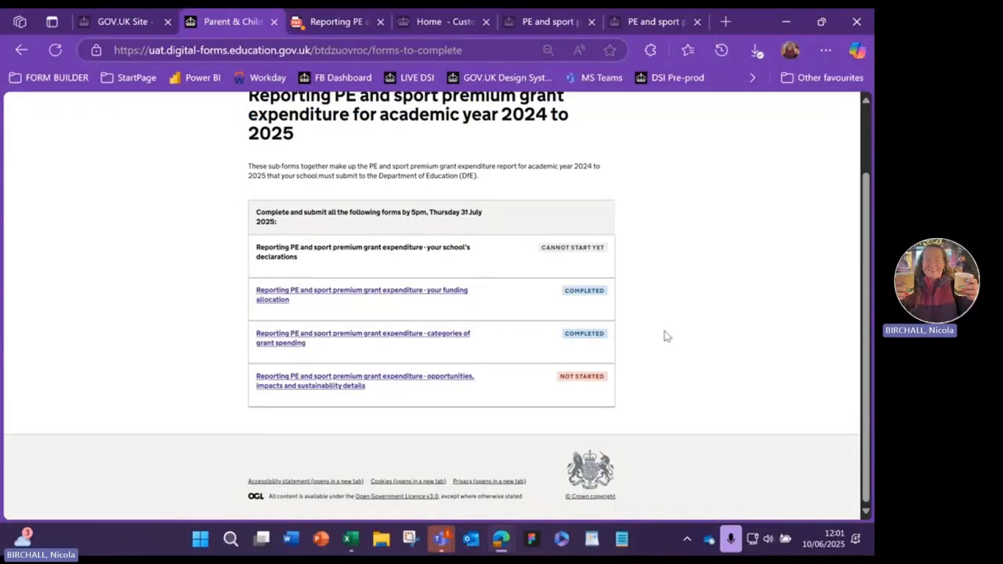
click(413, 341)
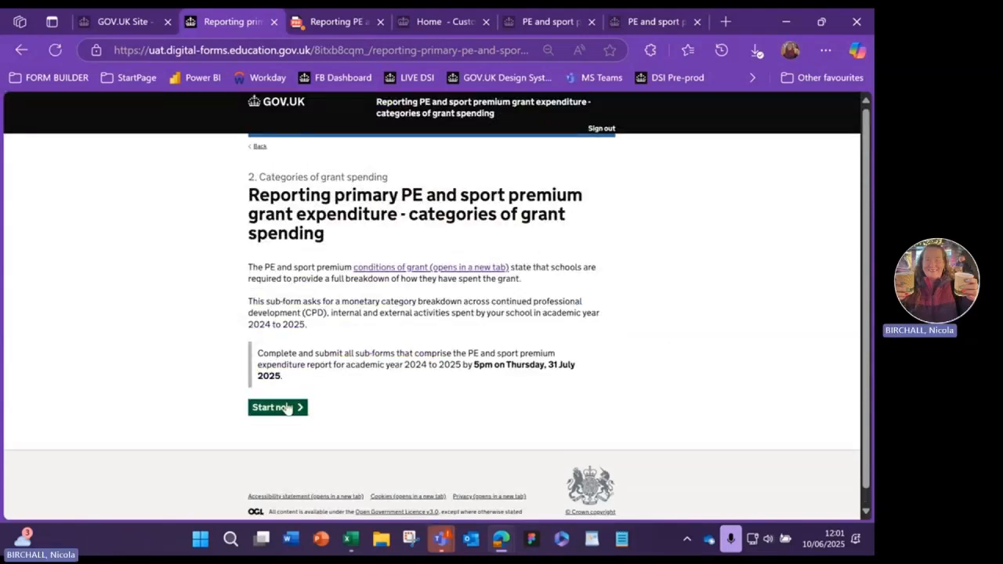
click(289, 408)
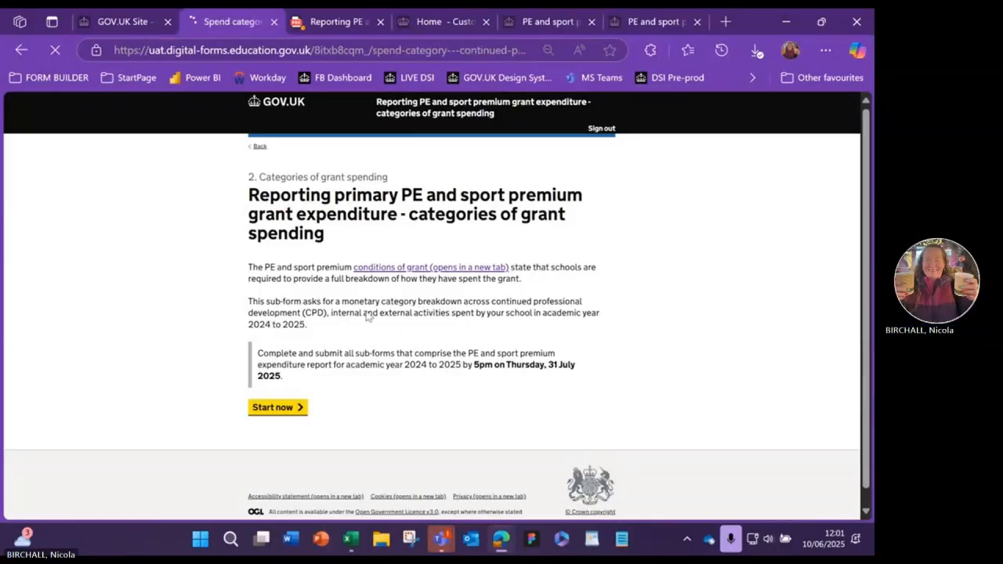
scroll(335, 321, down, 2)
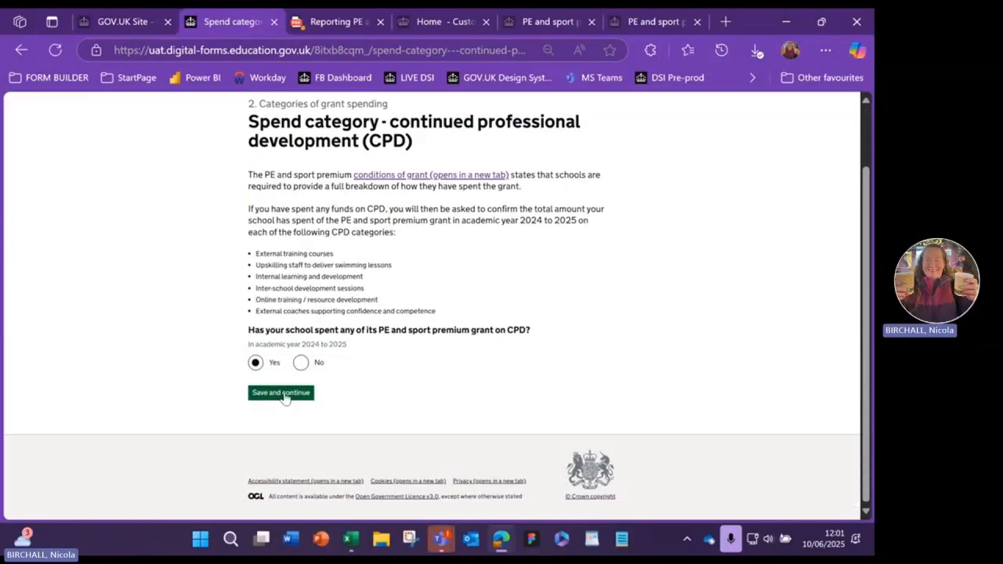
click(284, 393)
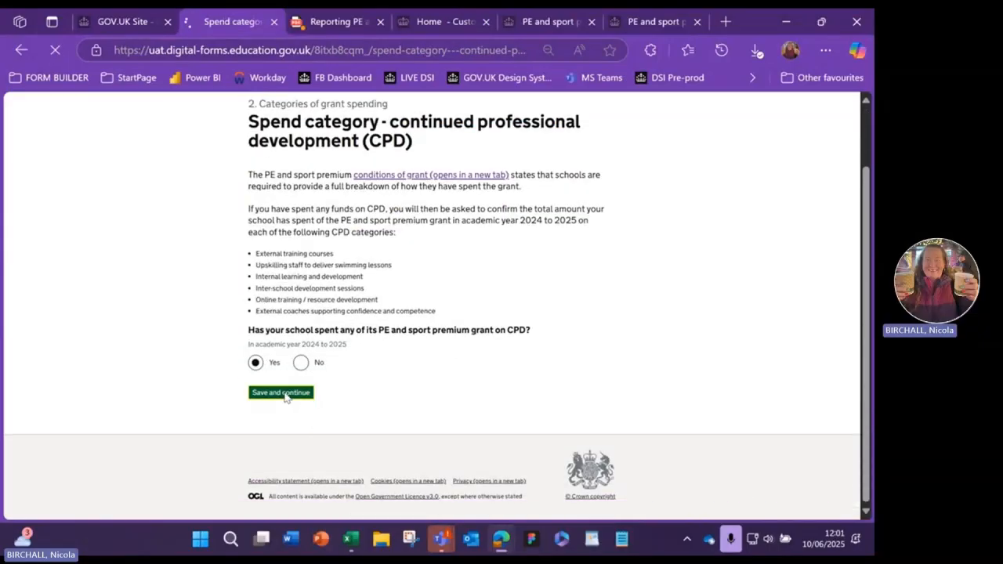
Save the existing amounts for all six CPD spending questions, from external training courses to external coaches, and save the CPD category total
click(303, 332)
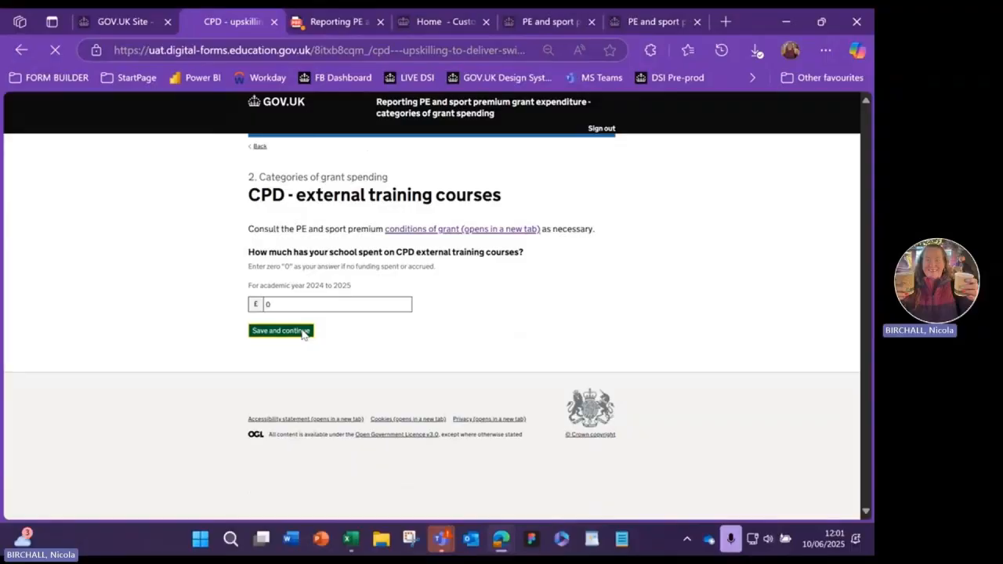
click(301, 351)
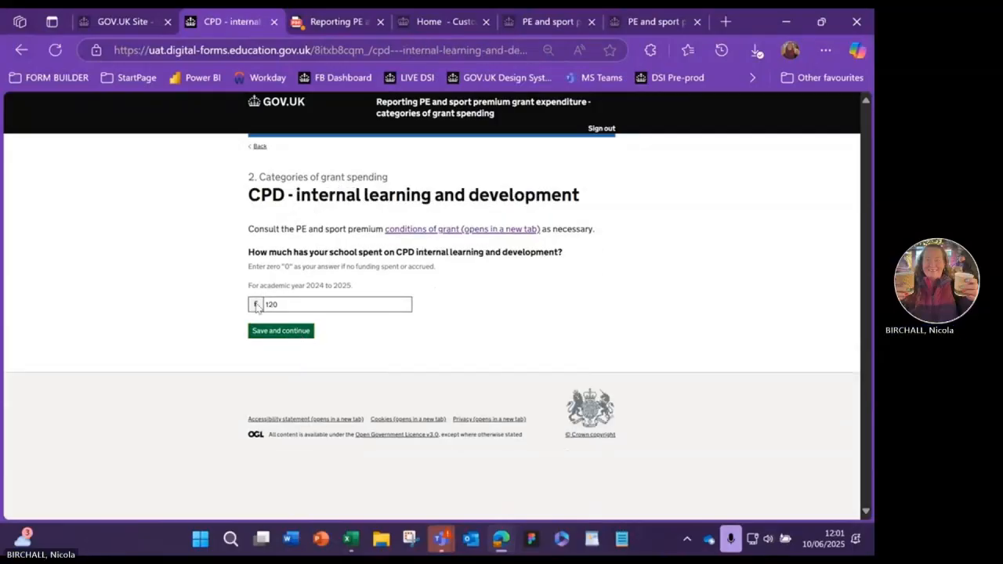
click(272, 330)
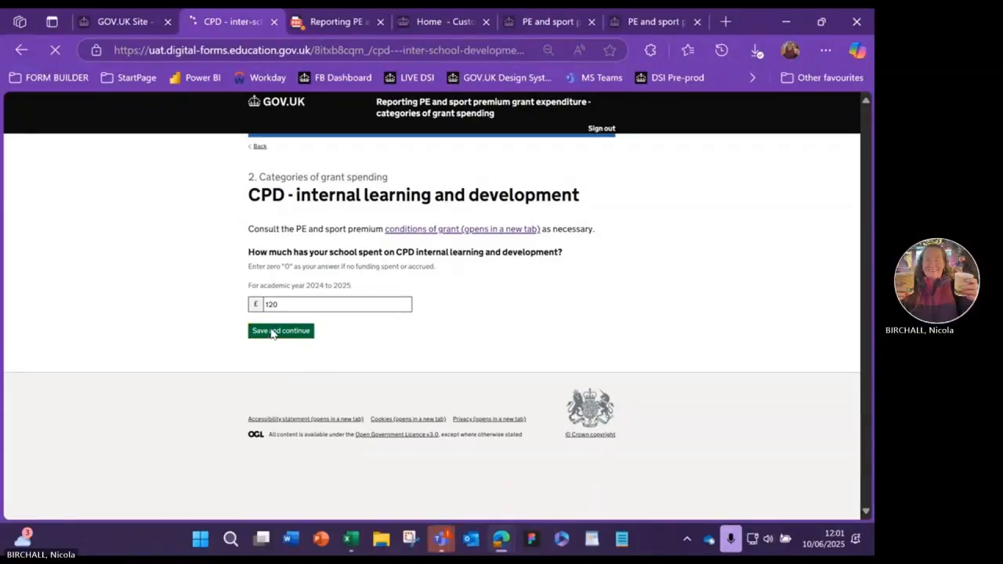
click(271, 332)
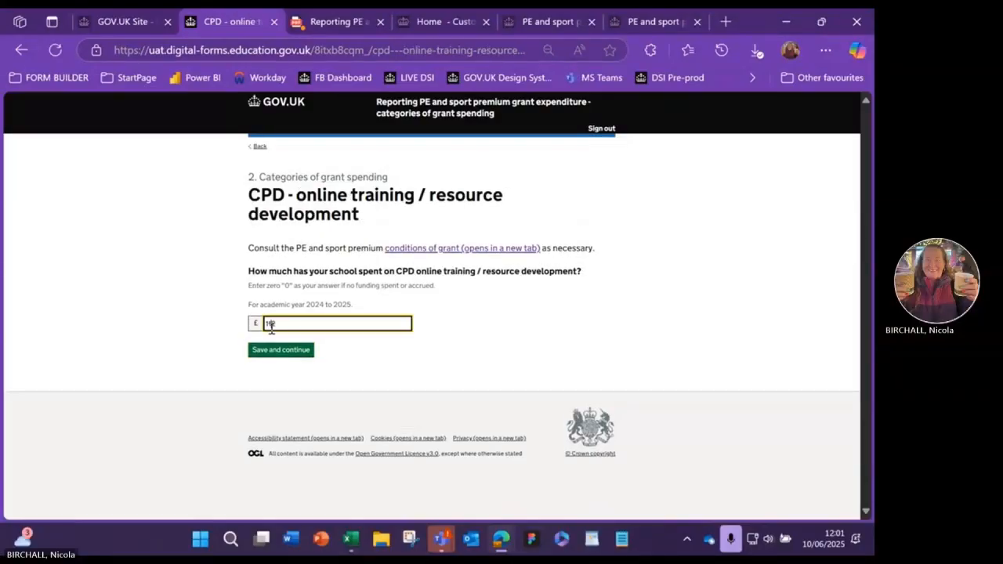
click(276, 353)
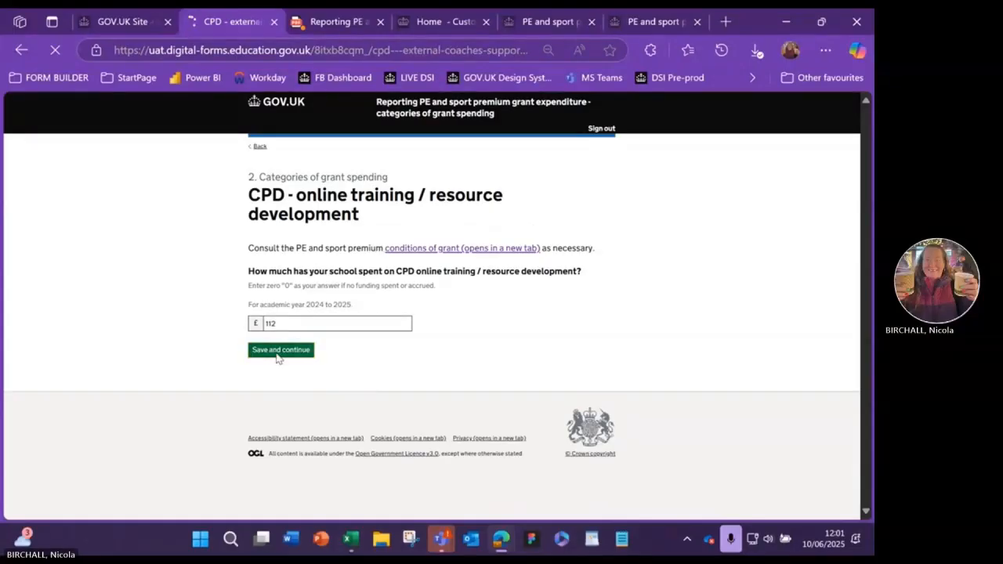
click(278, 362)
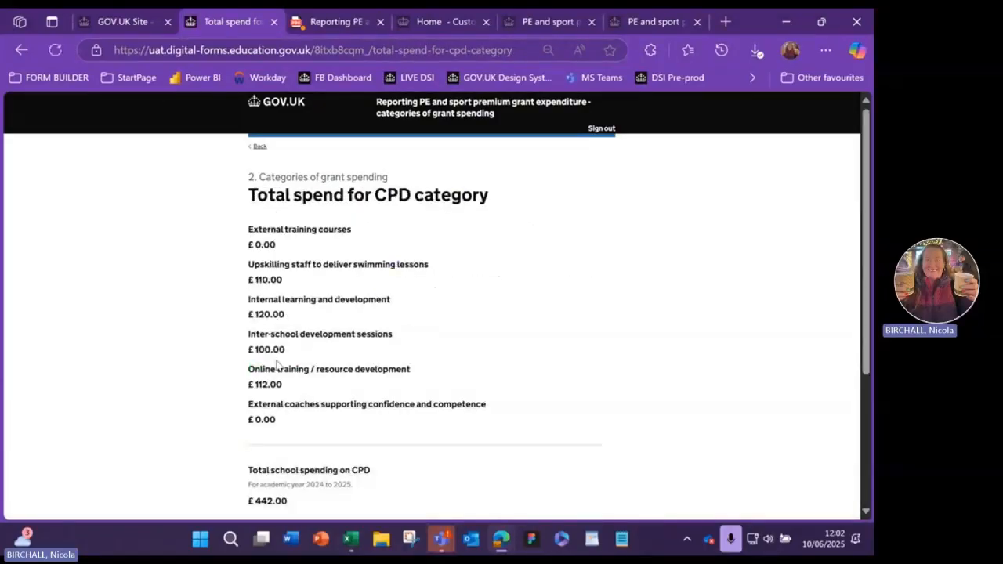
scroll(378, 392, down, 5)
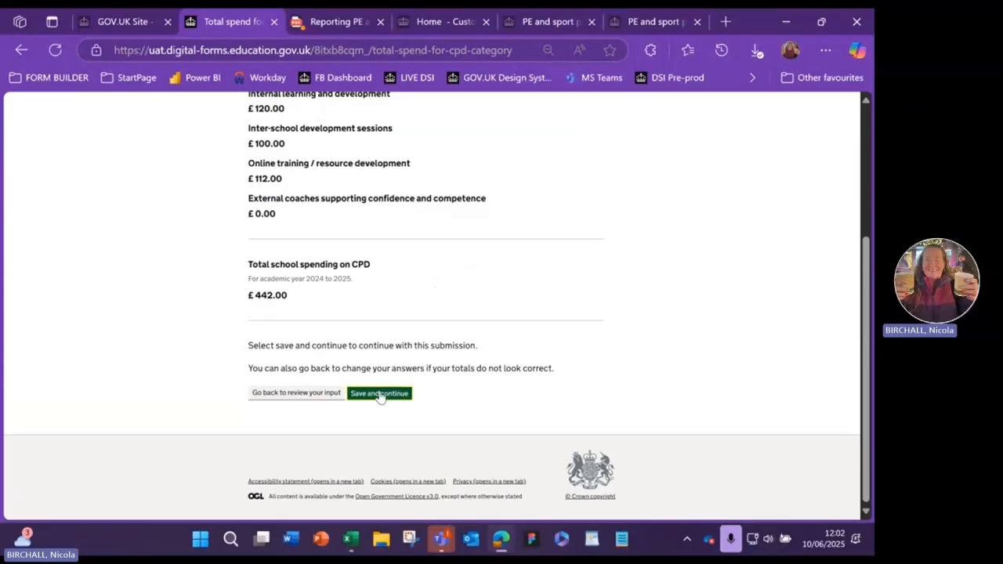
click(380, 394)
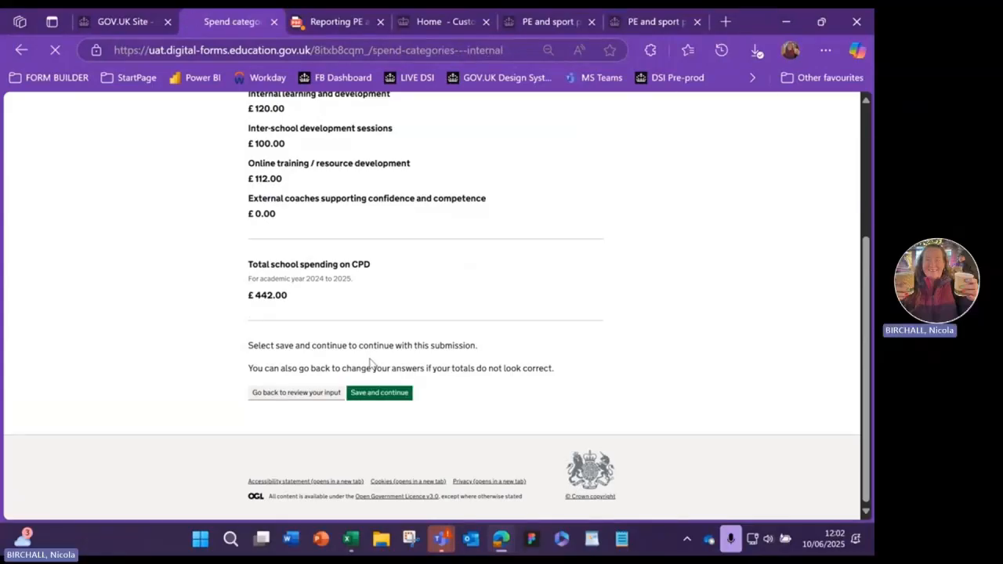
Change the answer on grant spending for internal activities to No and save it
scroll(362, 360, down, 2)
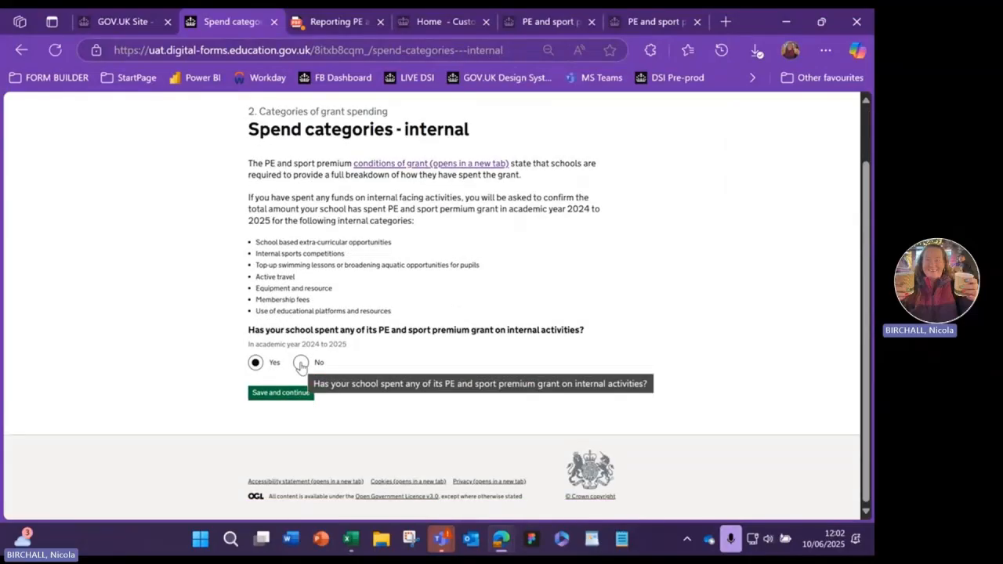
click(301, 364)
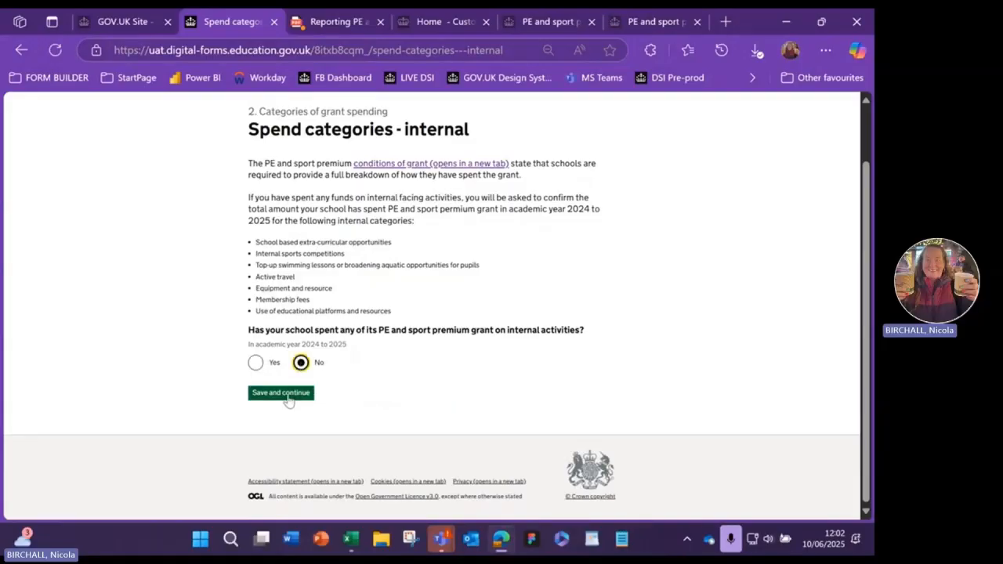
click(282, 393)
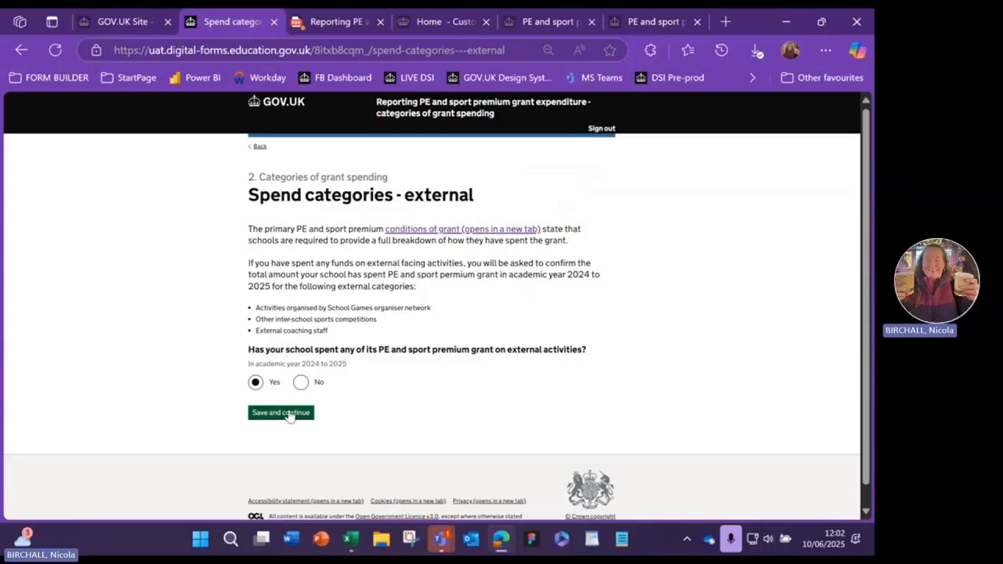
Save the existing Yes answer to external activity spending and set the School Games organiser network amount to £400, saving it
click(288, 415)
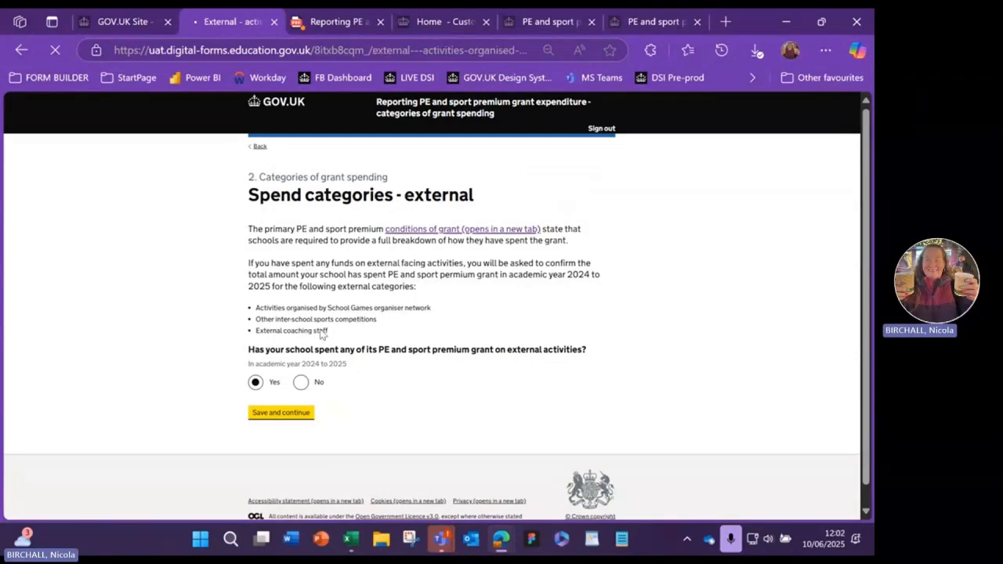
drag(299, 339, 262, 342)
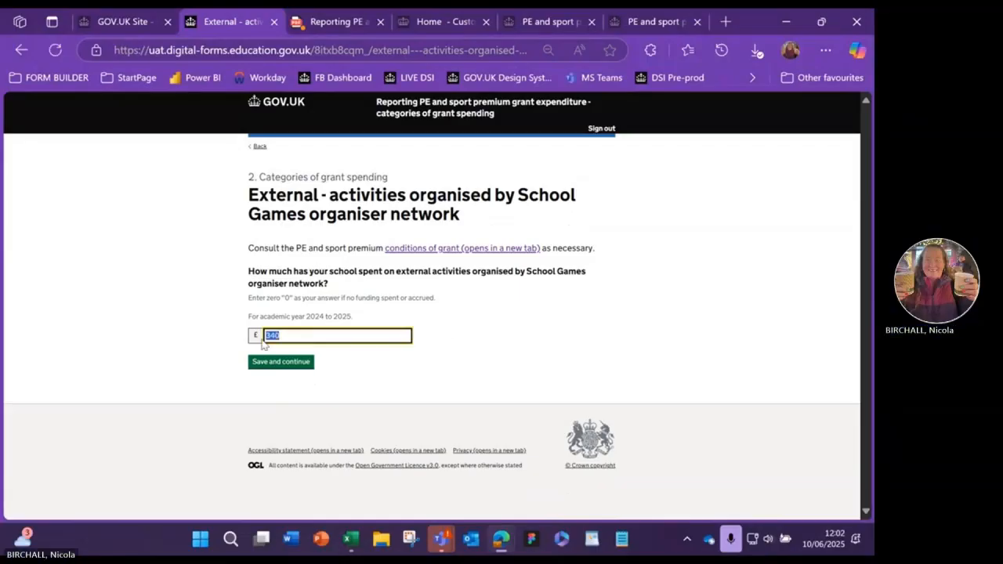
text(23)
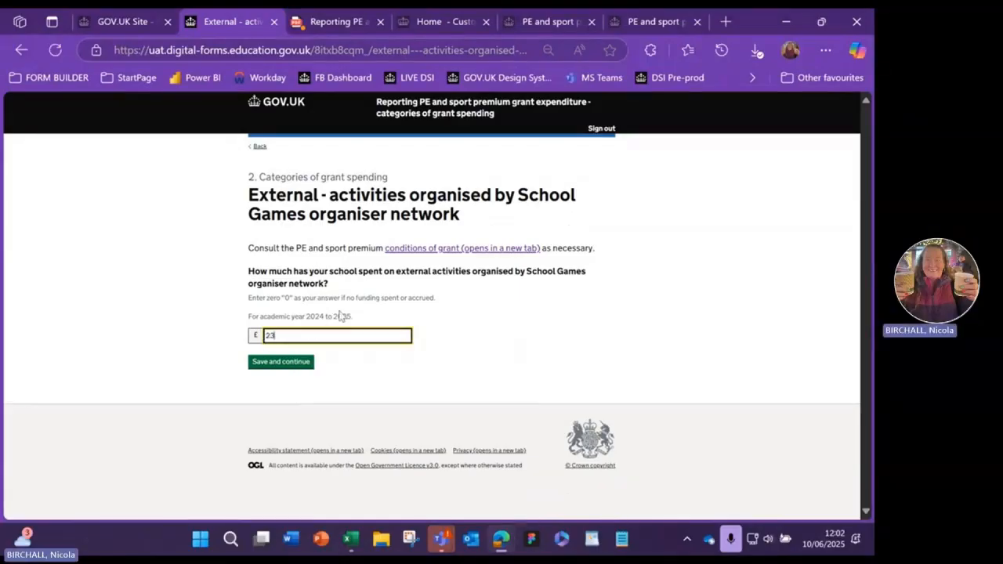
key(BackSpace)
key(BackSpace)
text(400)
click(283, 359)
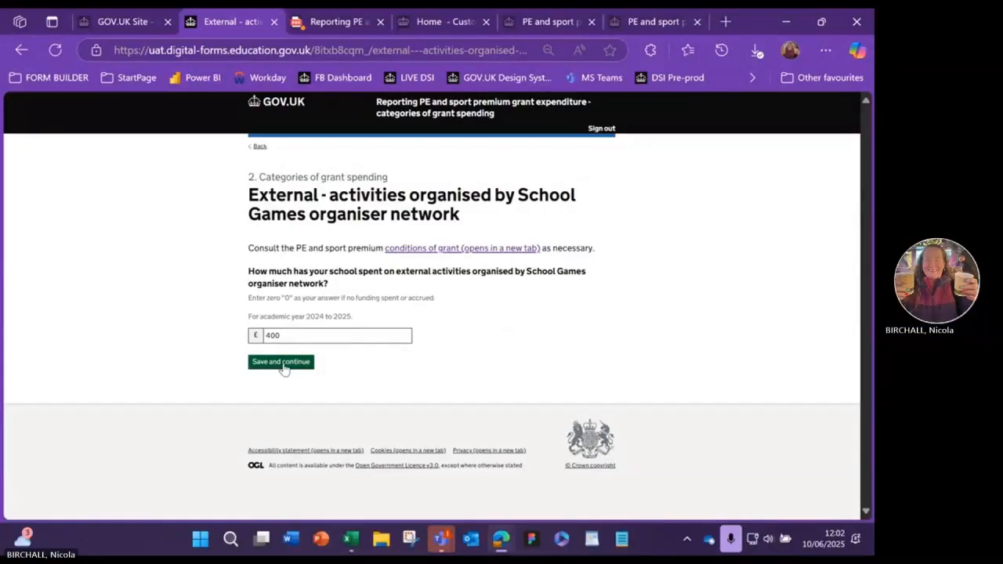
click(284, 365)
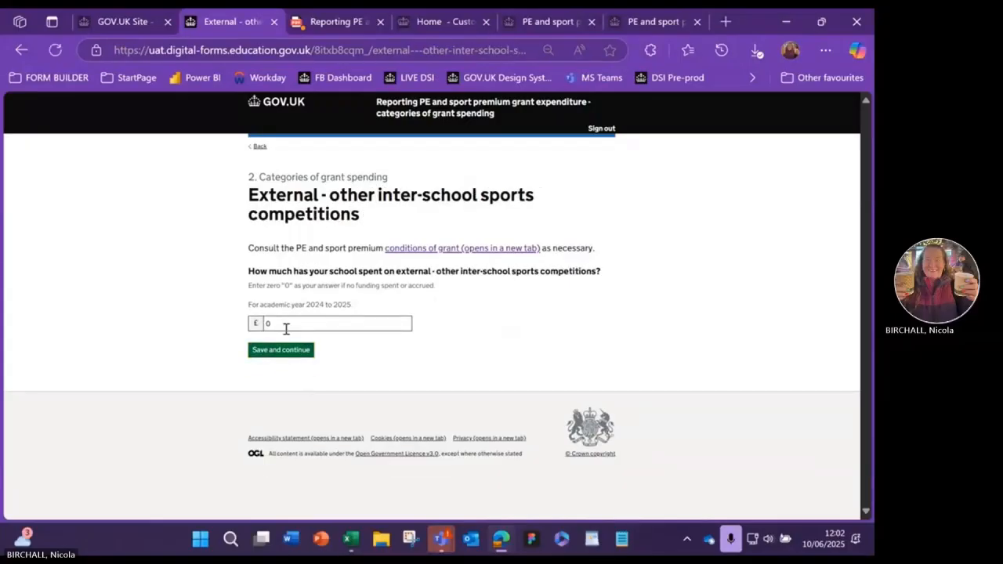
Enter and save £333 for other inter-school sports competitions and £400 for external coaching staff
click(286, 327)
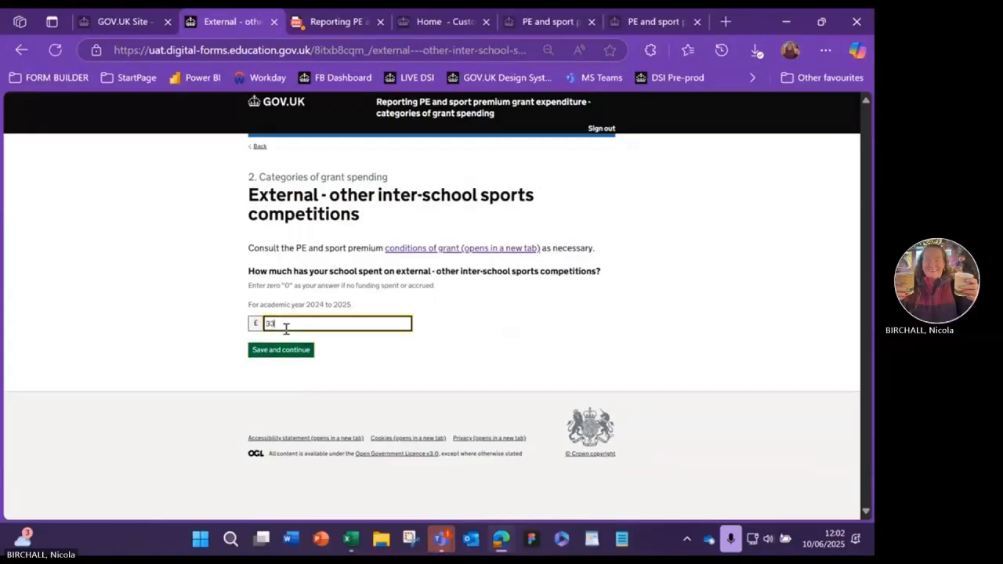
click(290, 356)
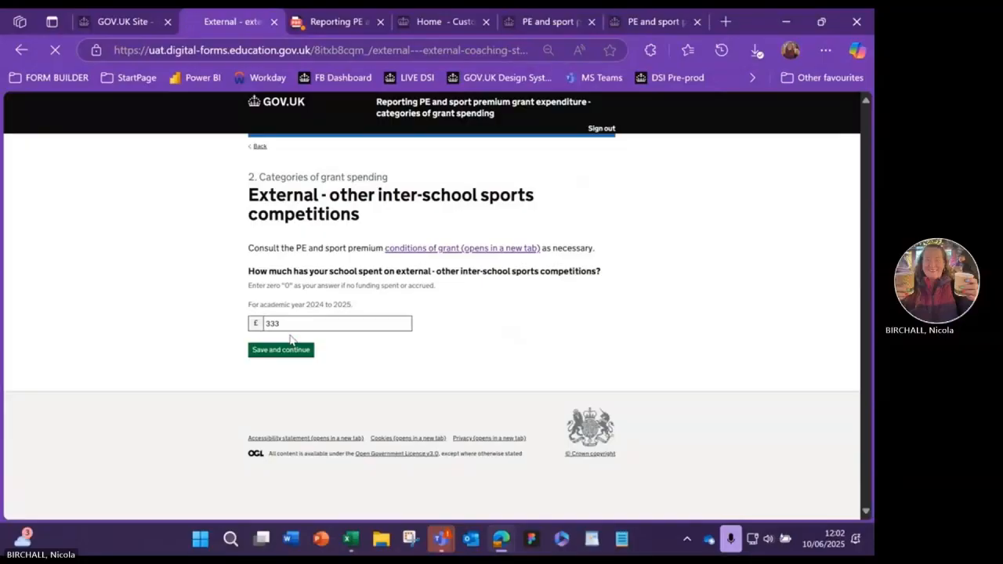
click(290, 336)
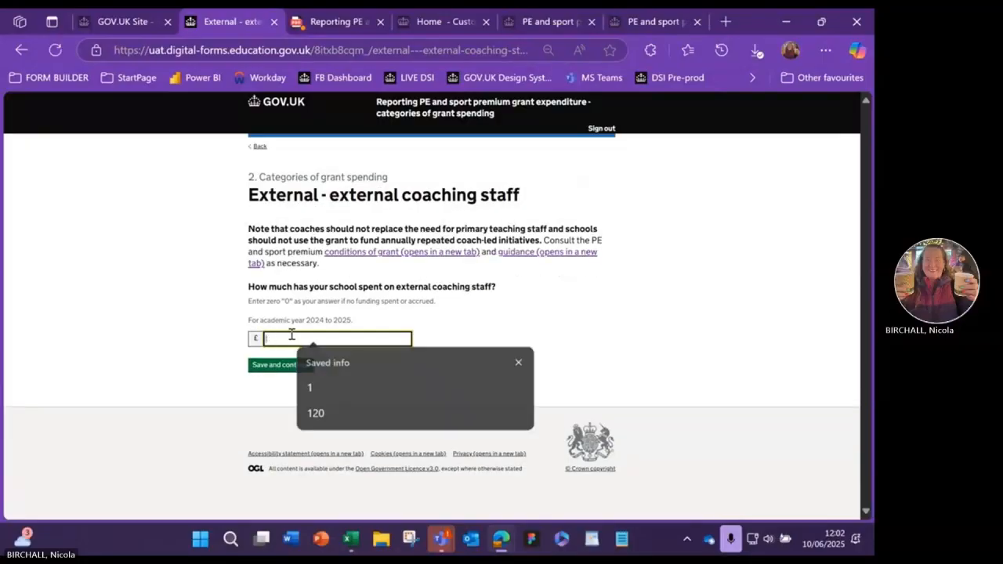
key(Escape)
text(4000)
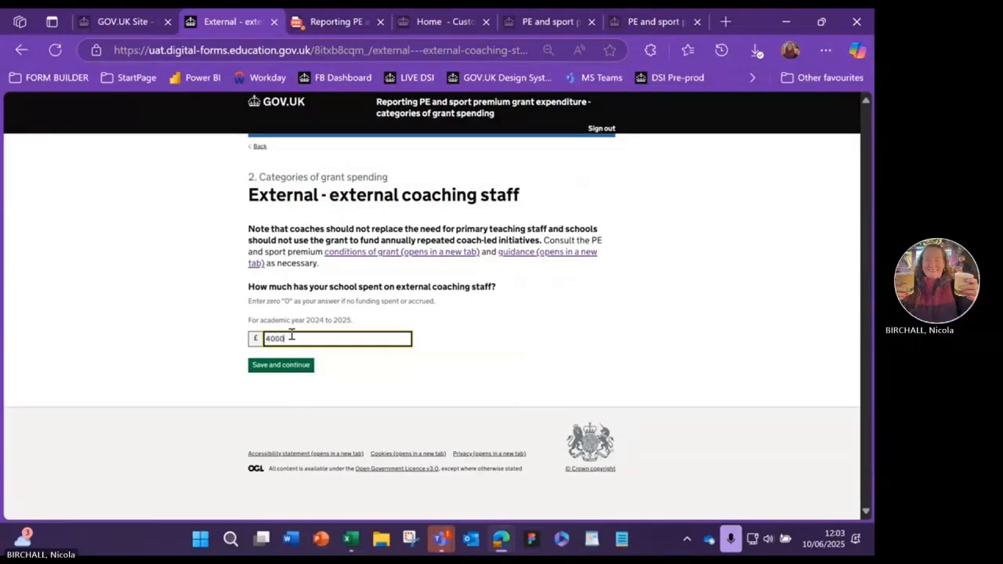
key(BackSpace)
click(287, 365)
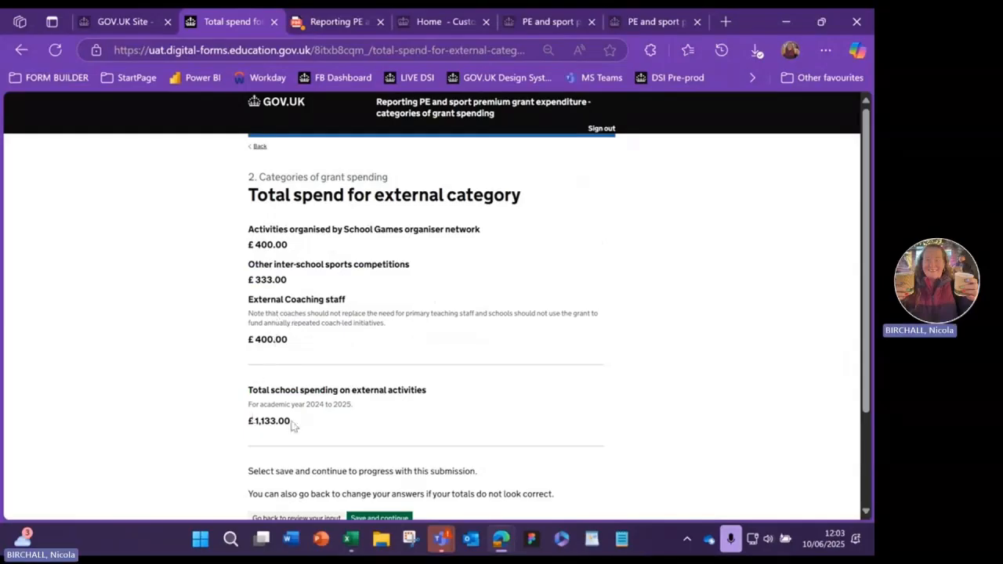
Save the external category total and total spend summary, and continue with both existing declarations to the answer check
scroll(349, 406, down, 3)
click(359, 395)
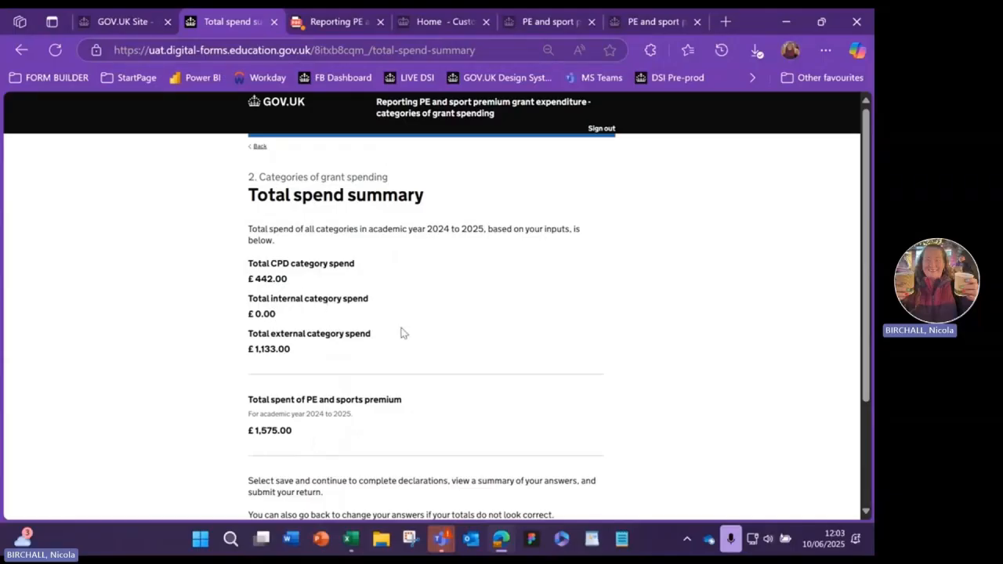
scroll(419, 338, down, 2)
click(387, 396)
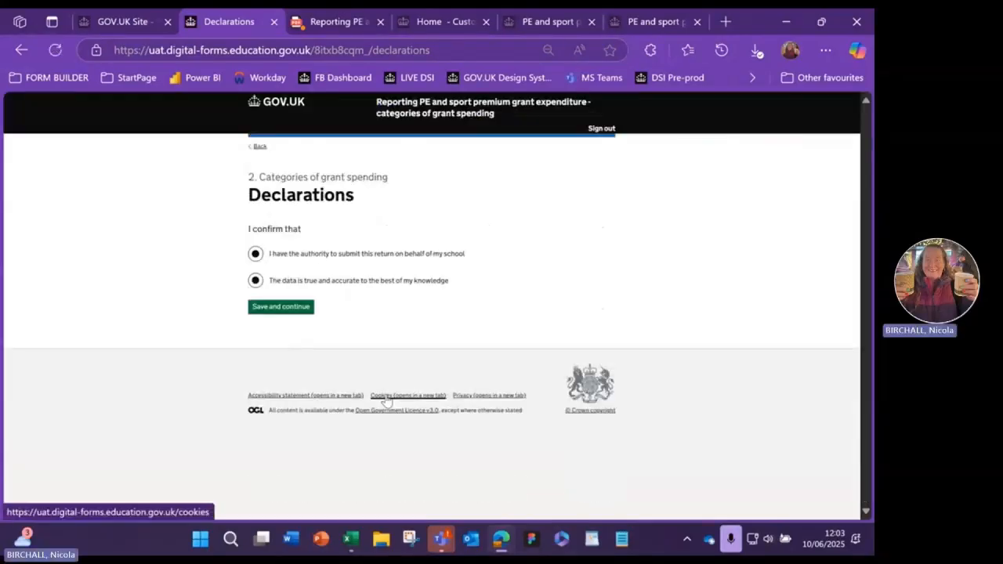
click(291, 310)
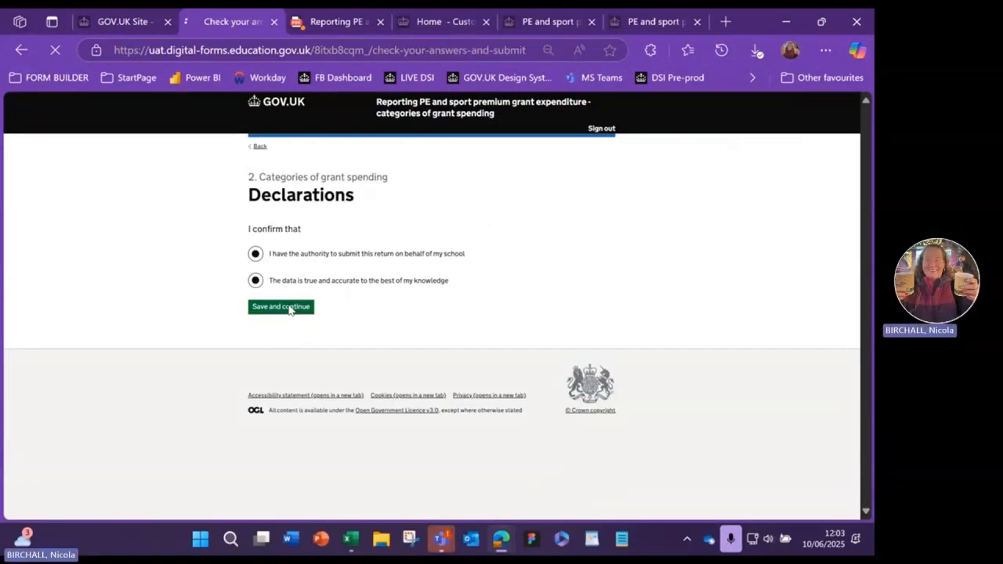
Review the CPD, internal and external answers with their totals and declarations, and submit the amended categories of grant spending sub-form
scroll(565, 347, down, 3)
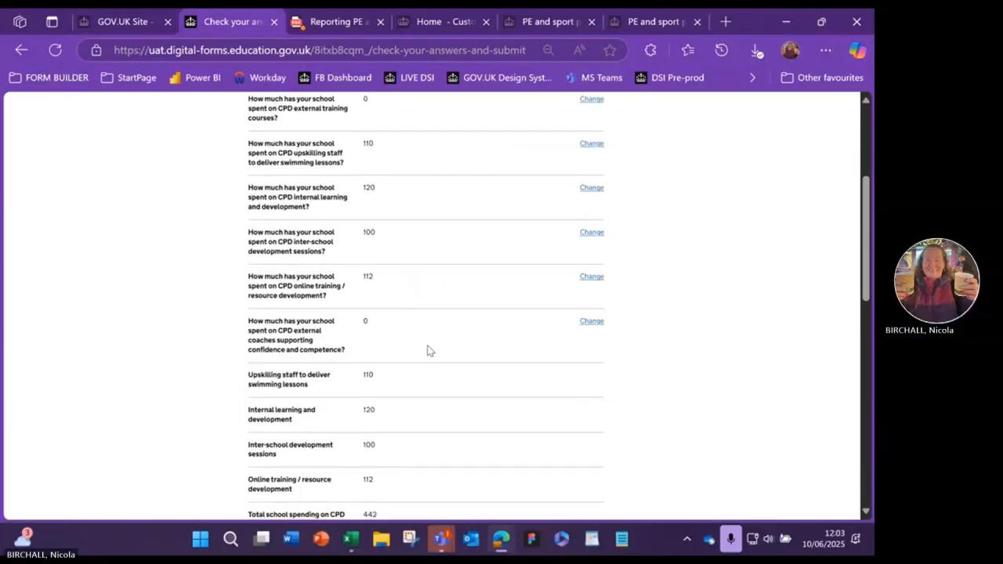
scroll(420, 356, down, 3)
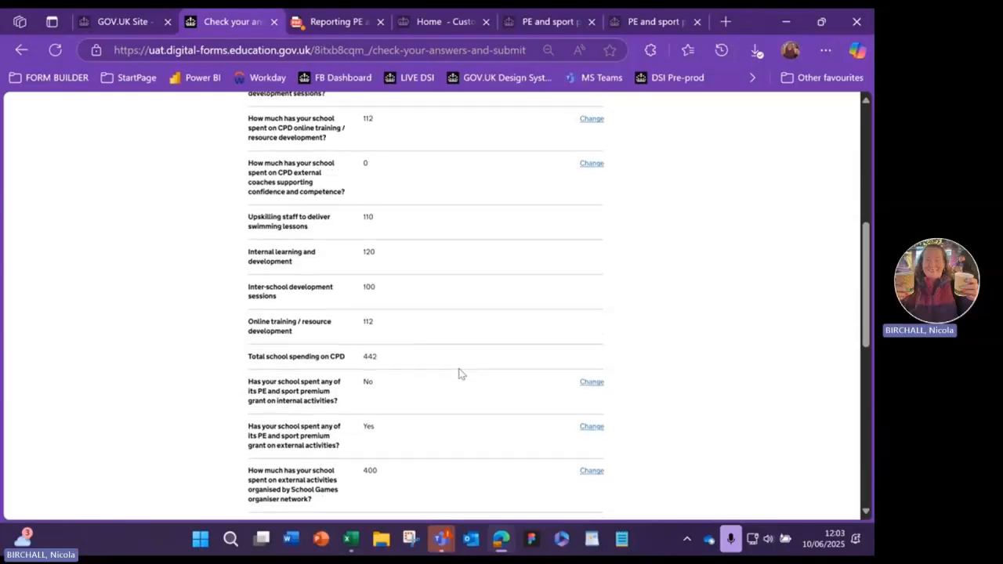
scroll(301, 310, down, 4)
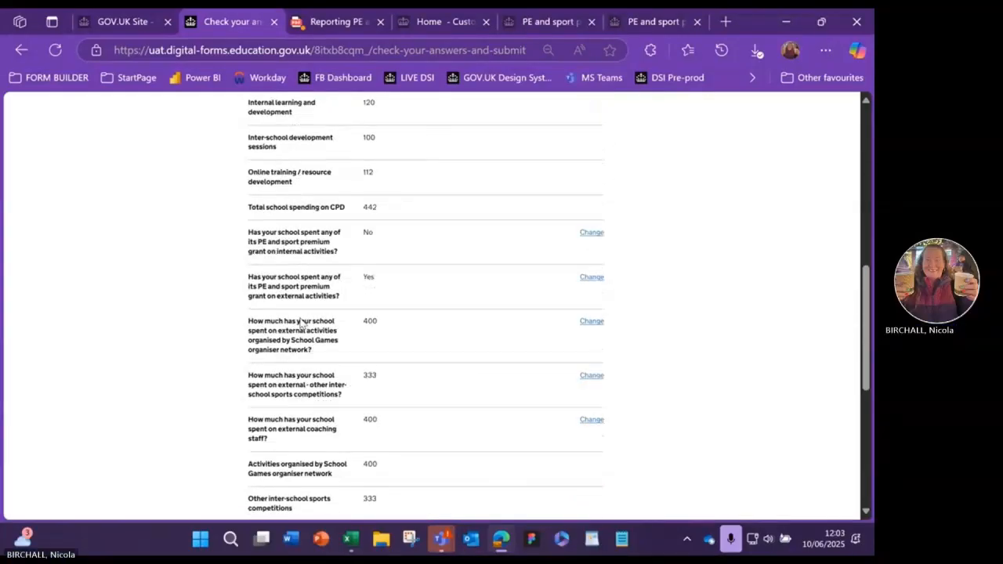
scroll(443, 337, down, 1)
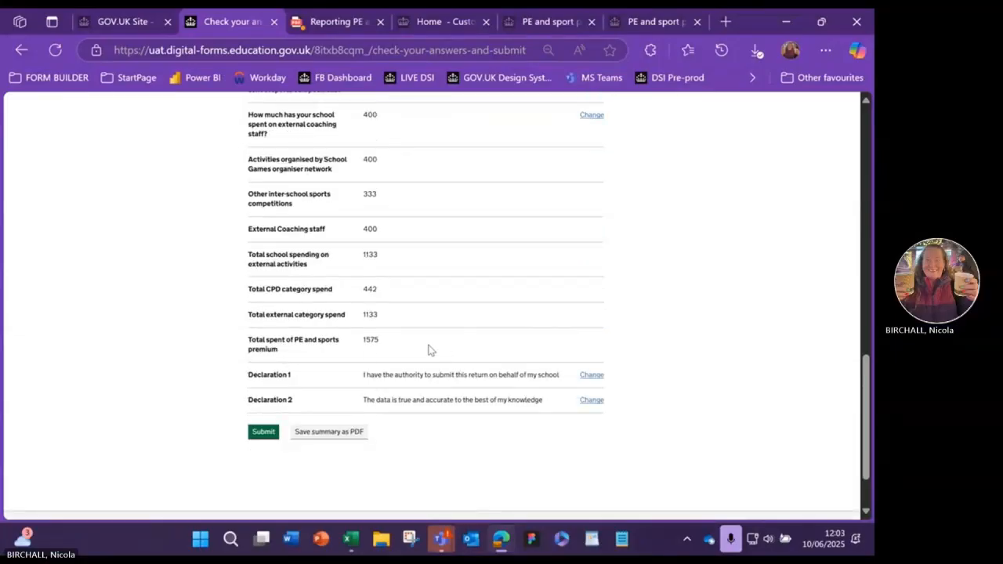
scroll(430, 350, up, 1)
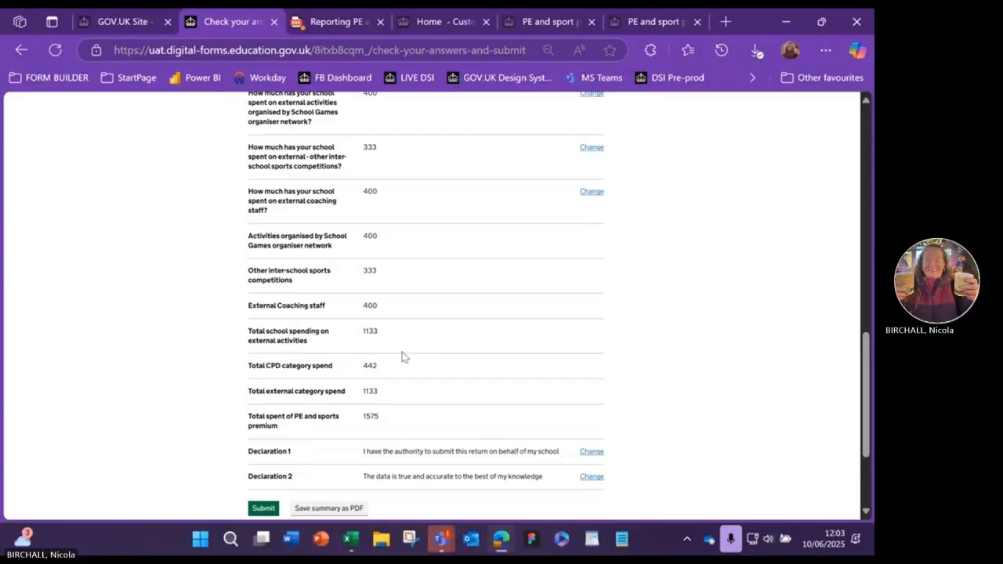
scroll(295, 303, up, 4)
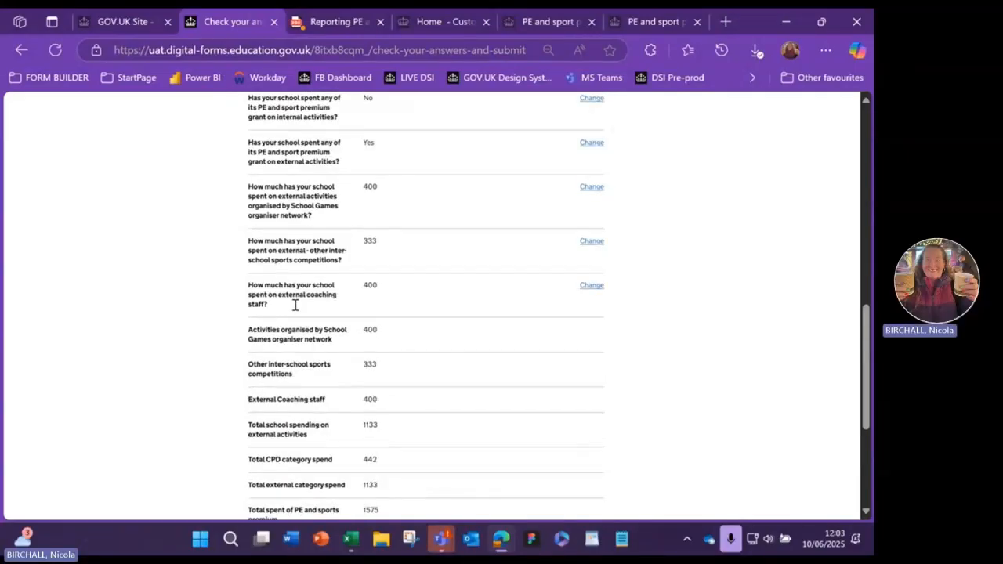
scroll(295, 304, down, 5)
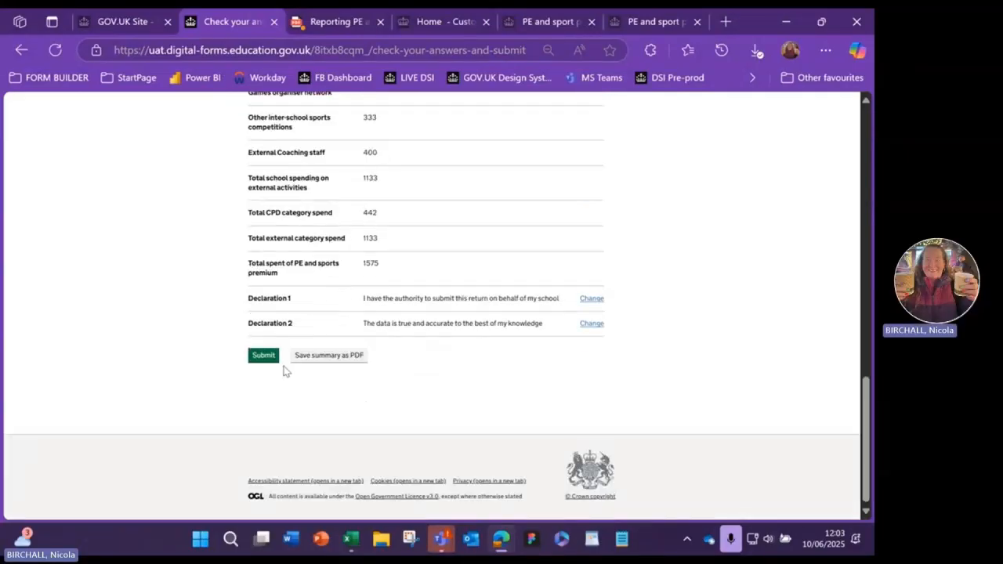
click(270, 357)
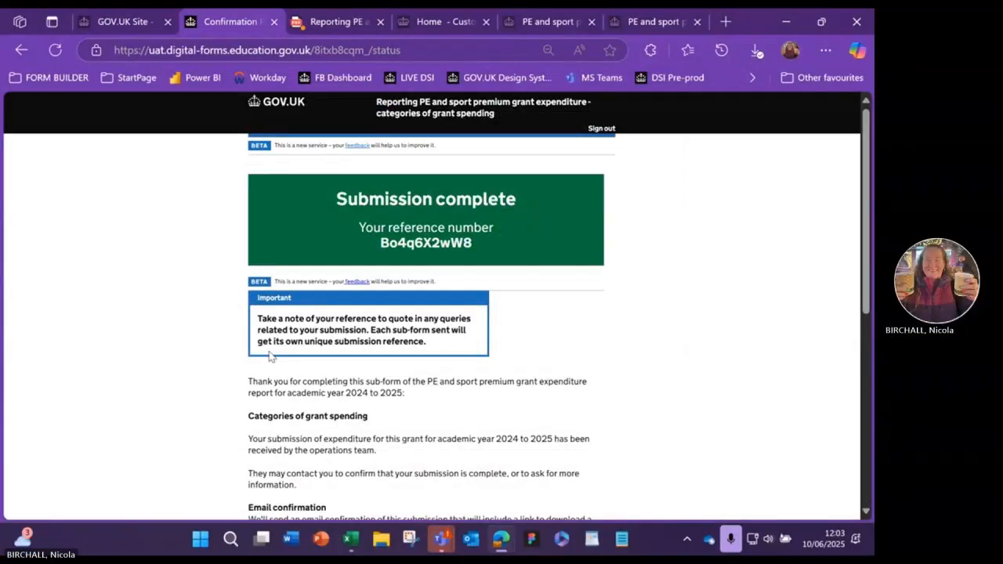
Read the confirmation of the amended submission, including the guidance on email confirmation, correcting answers, the deadline and contact route
scroll(405, 419, down, 1)
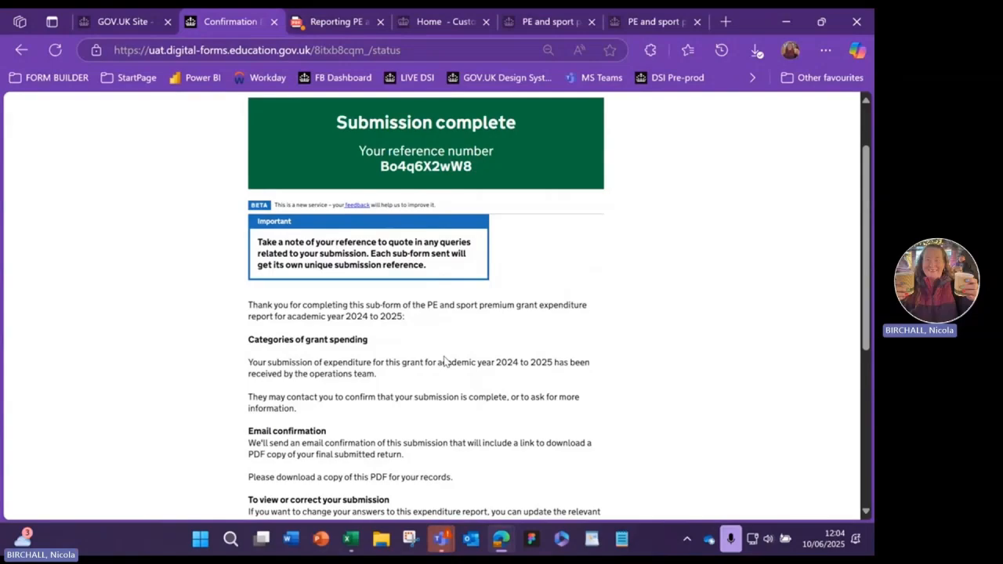
scroll(444, 360, down, 1)
scroll(445, 359, down, 3)
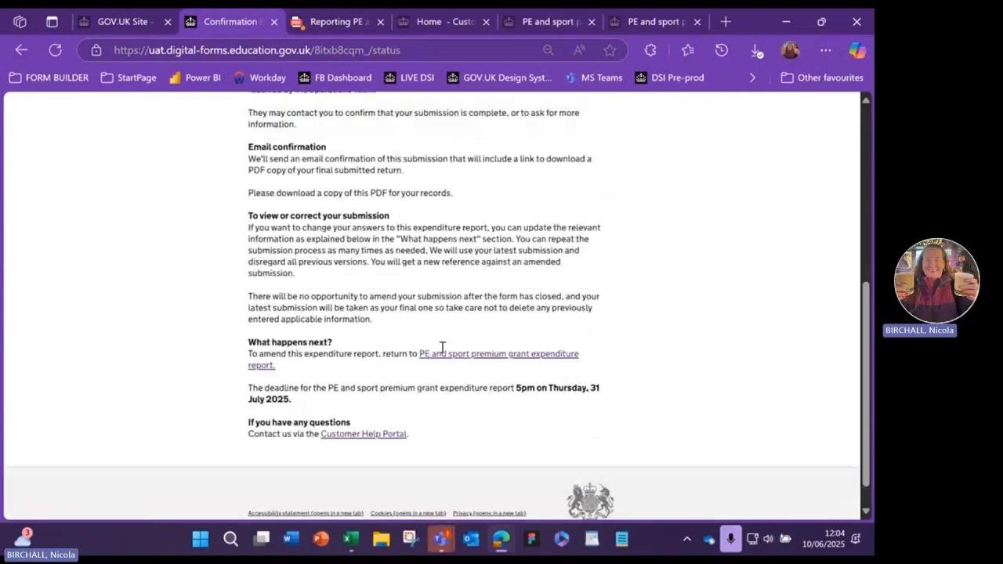